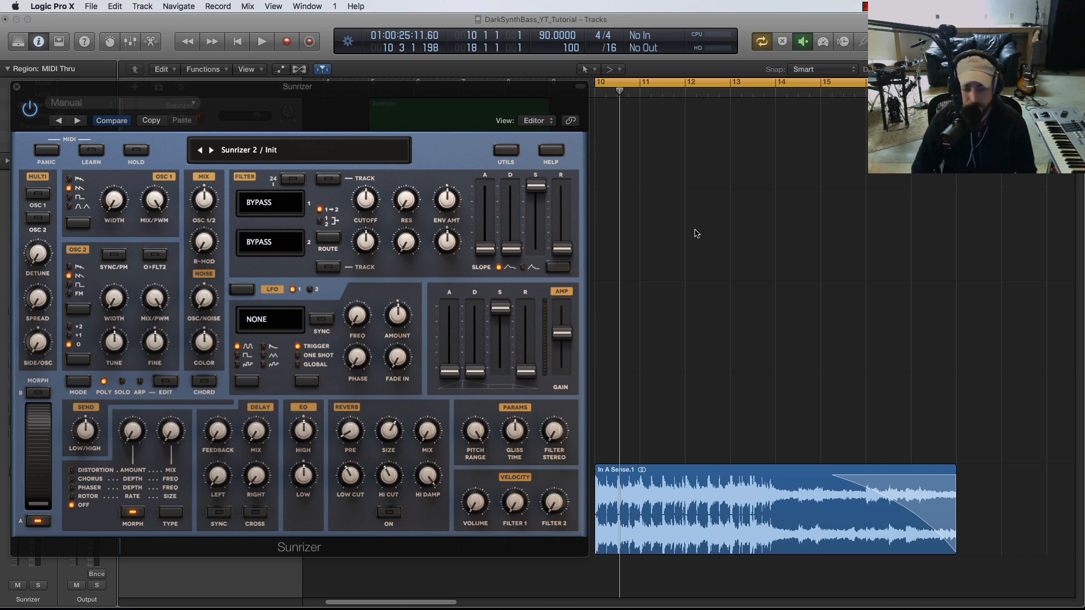
Play the In A Sense reference audio from just after bar 10 and stop it around bar 16
key("space")
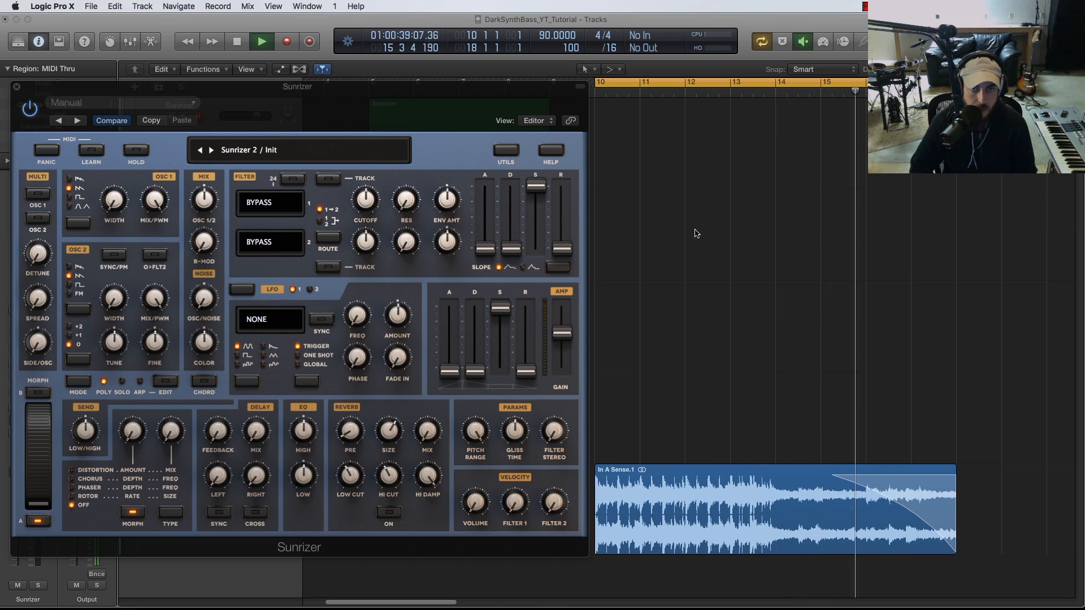
key("space")
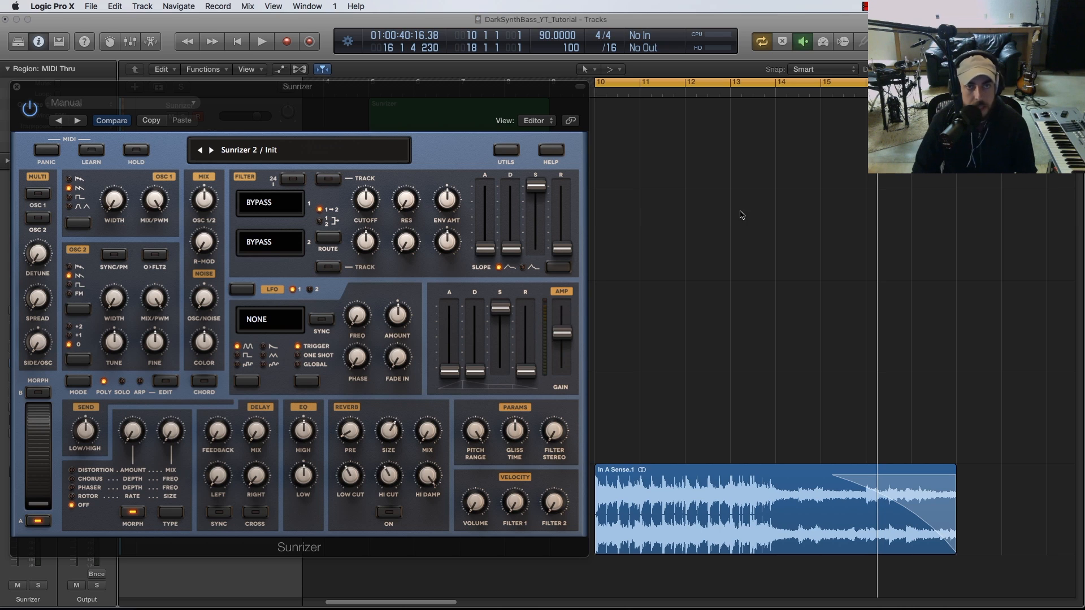
Close the Sunrizer plug-in window, disarm recording on the Sunrizer track and return the playhead to bar 10
left_click(17, 88)
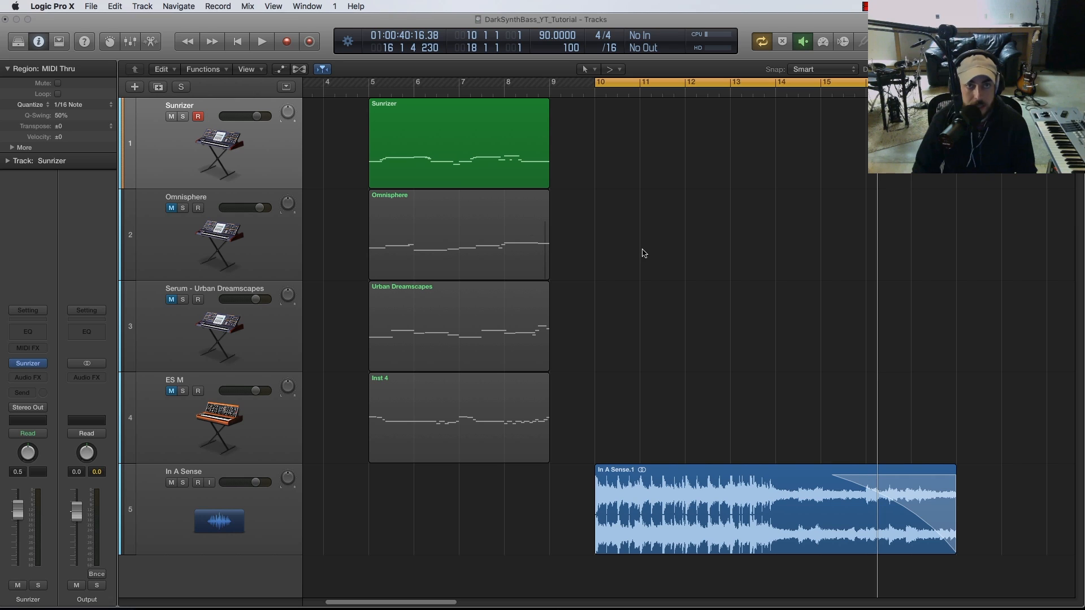
left_click(198, 117)
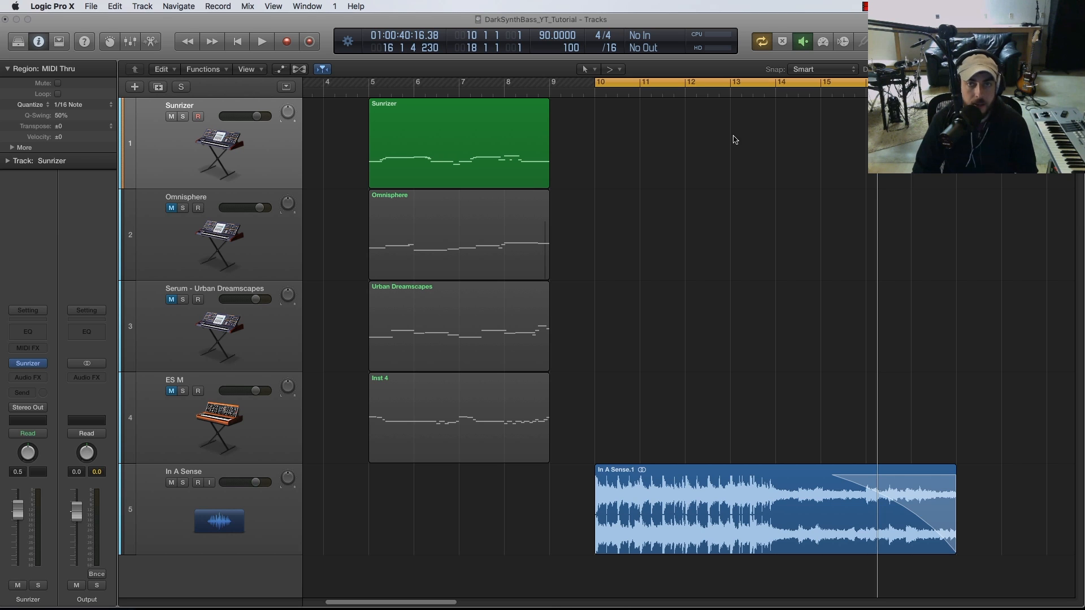
left_click(593, 94)
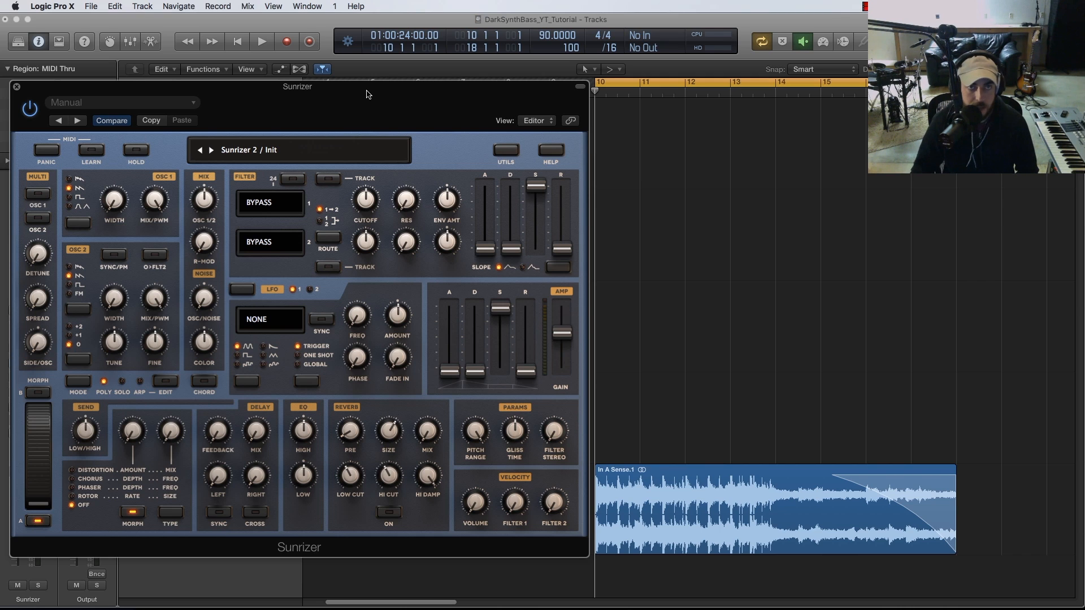
In the Sunrizer synth, set oscillator 1 to the first waveform and raise its width above the midpoint
left_click_drag(366, 94, 368, 96)
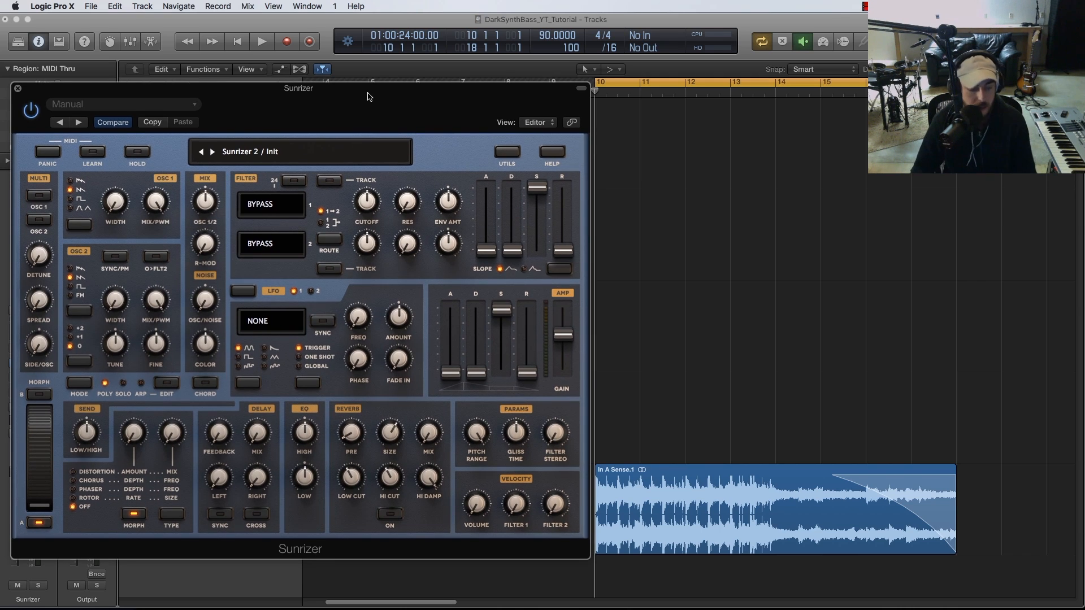
left_click_drag(342, 96, 341, 93)
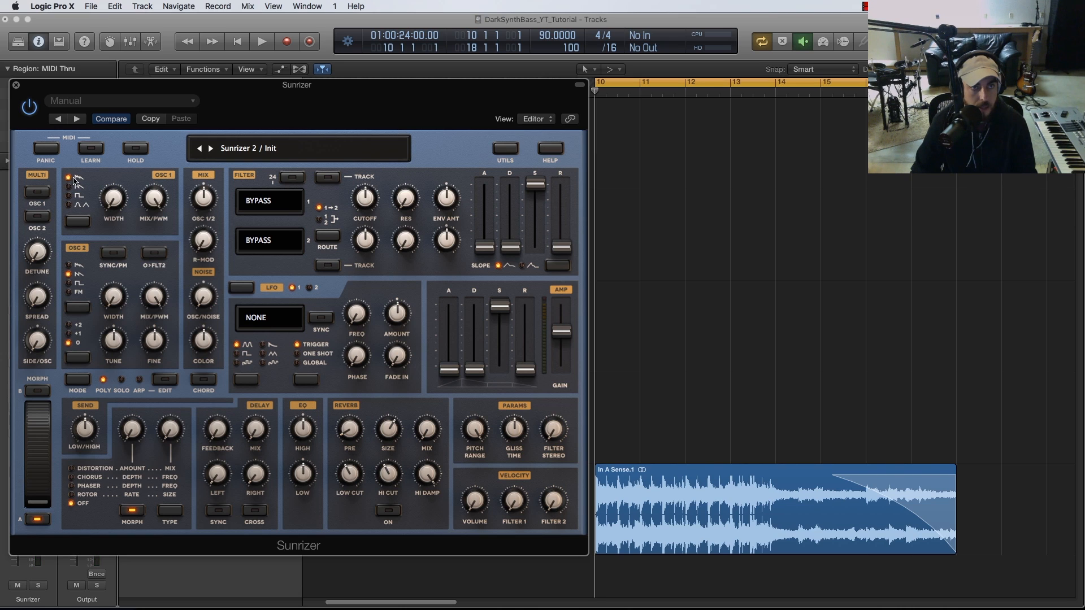
left_click_drag(113, 198, 120, 116)
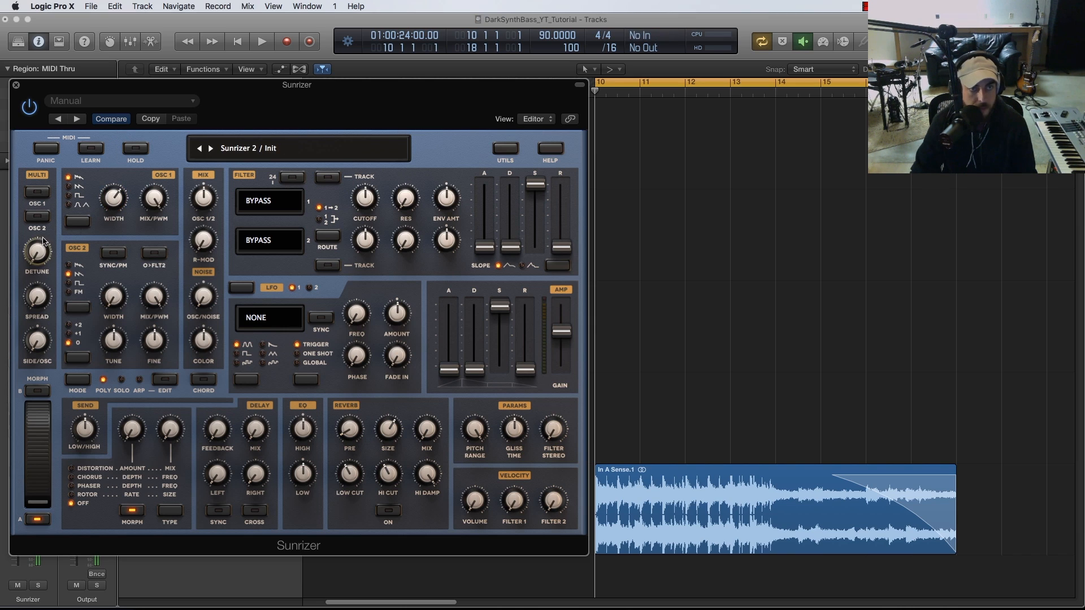
Enable Multi for oscillators 1 and 2 and raise the detune amount past the midpoint
left_click(41, 192)
left_click(41, 215)
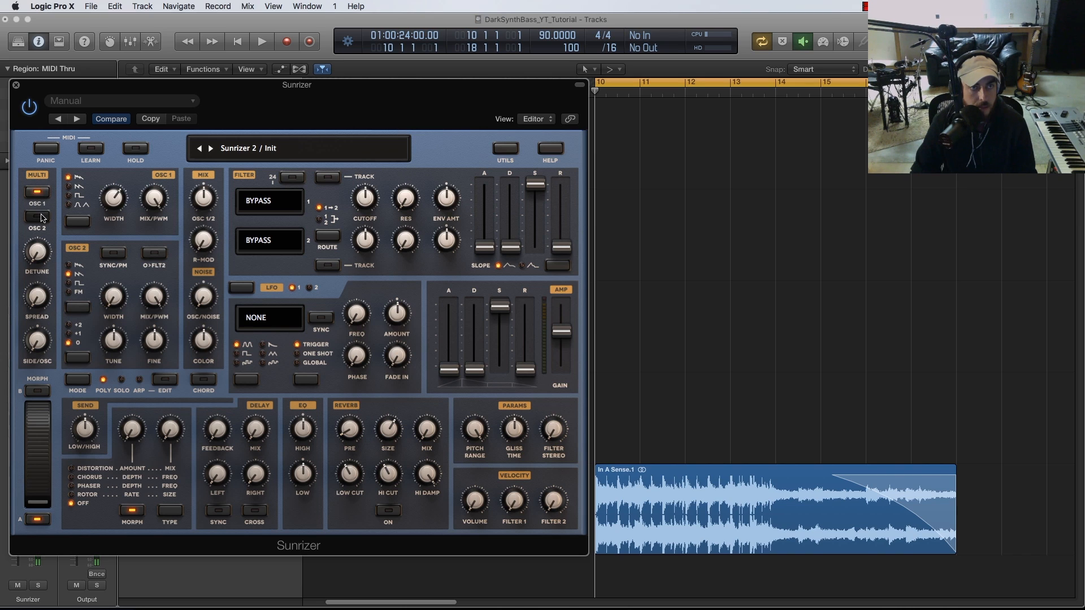
left_click_drag(37, 252, 54, 173)
left_click_drag(114, 297, 116, 286)
left_click_drag(128, 208, 134, 184)
Raise Sunrizer's amp gain slightly and shift its window to uncover the channel strip
left_click_drag(561, 332, 560, 321)
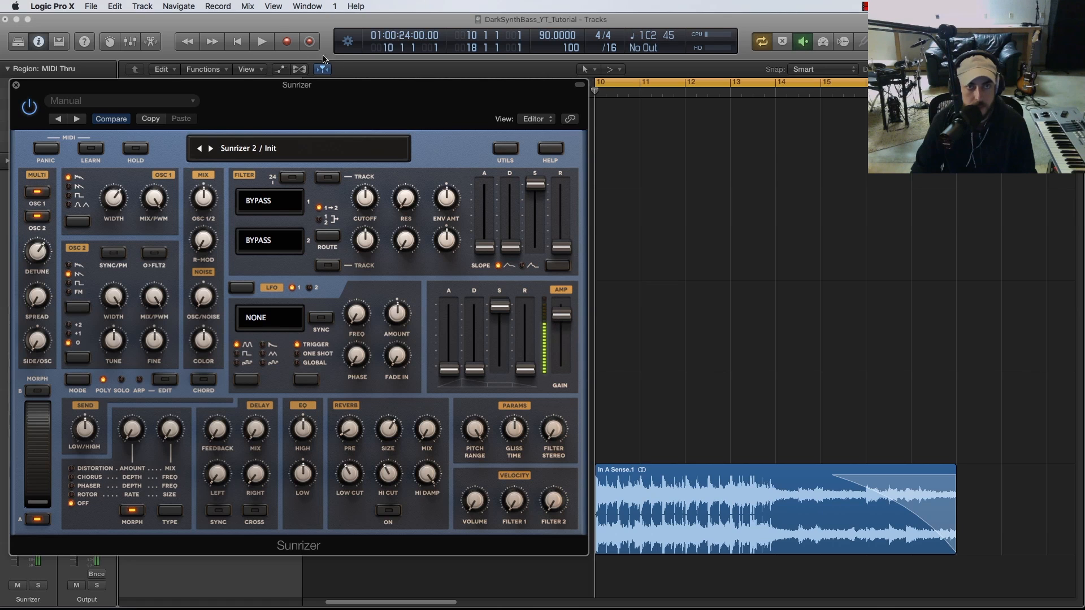
left_click_drag(229, 85, 295, 84)
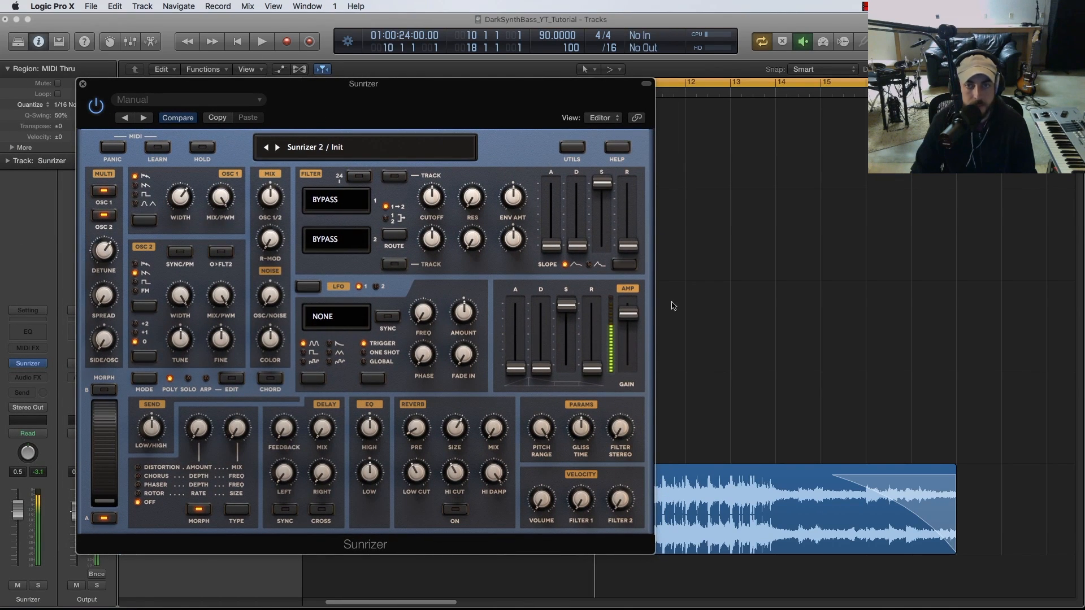
left_click_drag(637, 320, 634, 320)
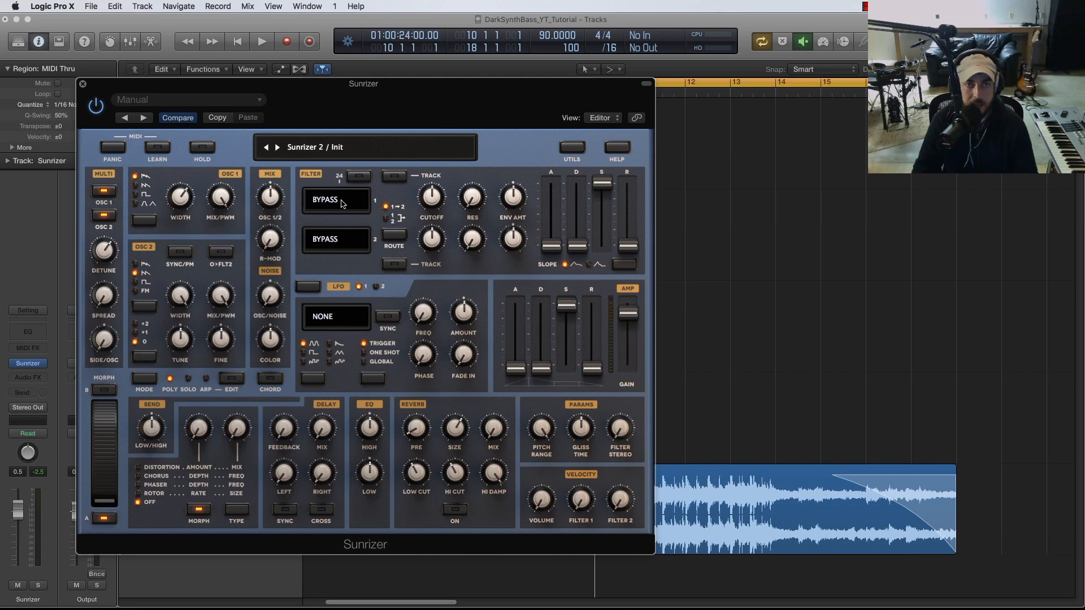
Set filter 1 to ANALOG LP12 and lower its cutoff below the midpoint to darken the sound
left_click(342, 204)
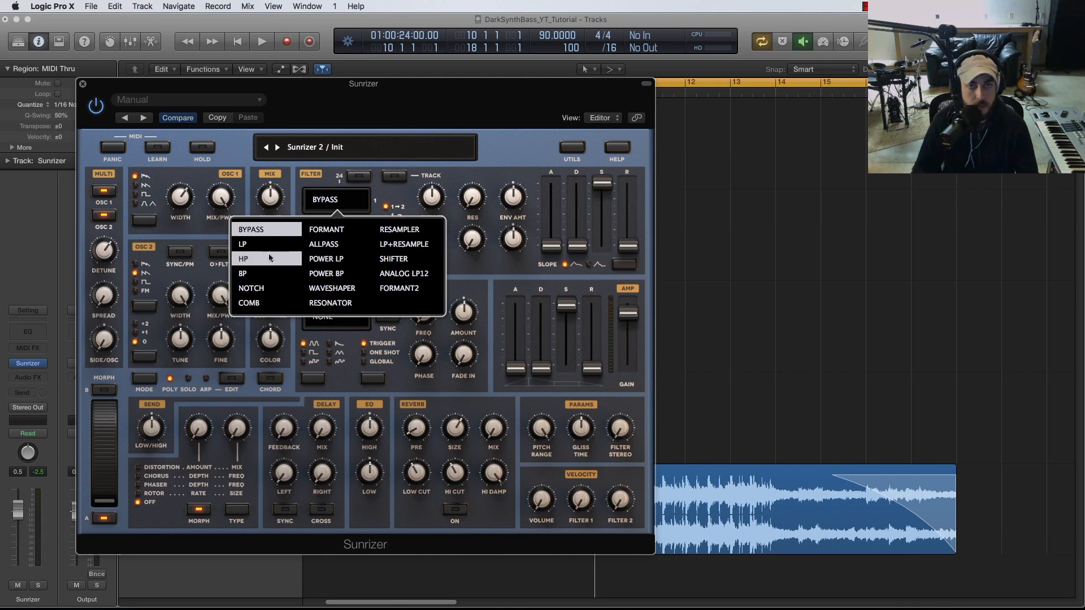
left_click(400, 276)
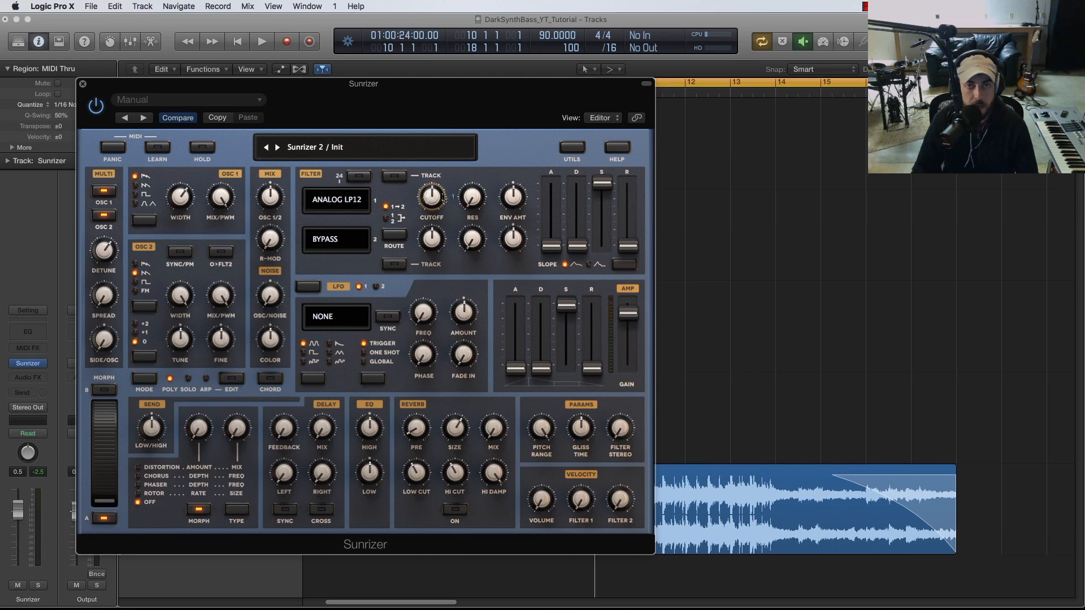
mouse_move(429, 202)
left_mouse_down()
mouse_move(433, 221)
mouse_move(431, 210)
left_mouse_up()
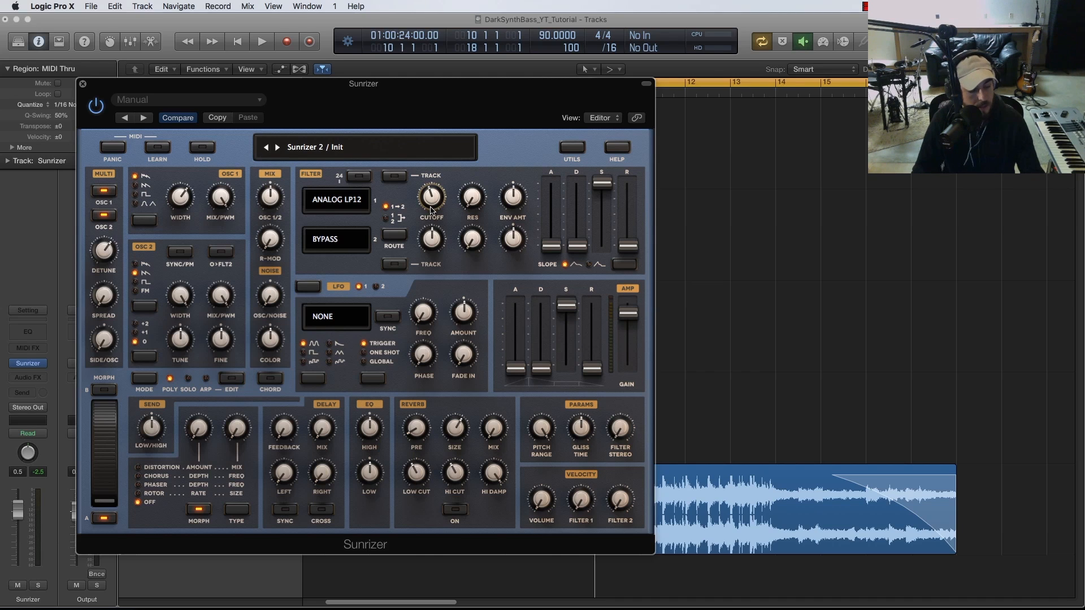
left_click_drag(430, 210, 431, 209)
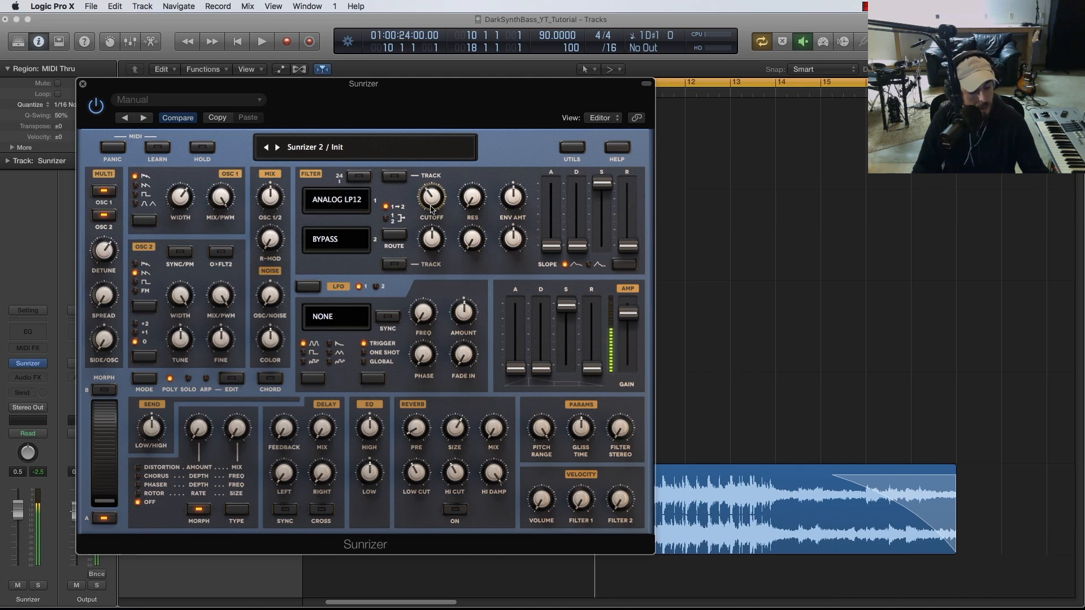
left_click_drag(432, 204, 432, 205)
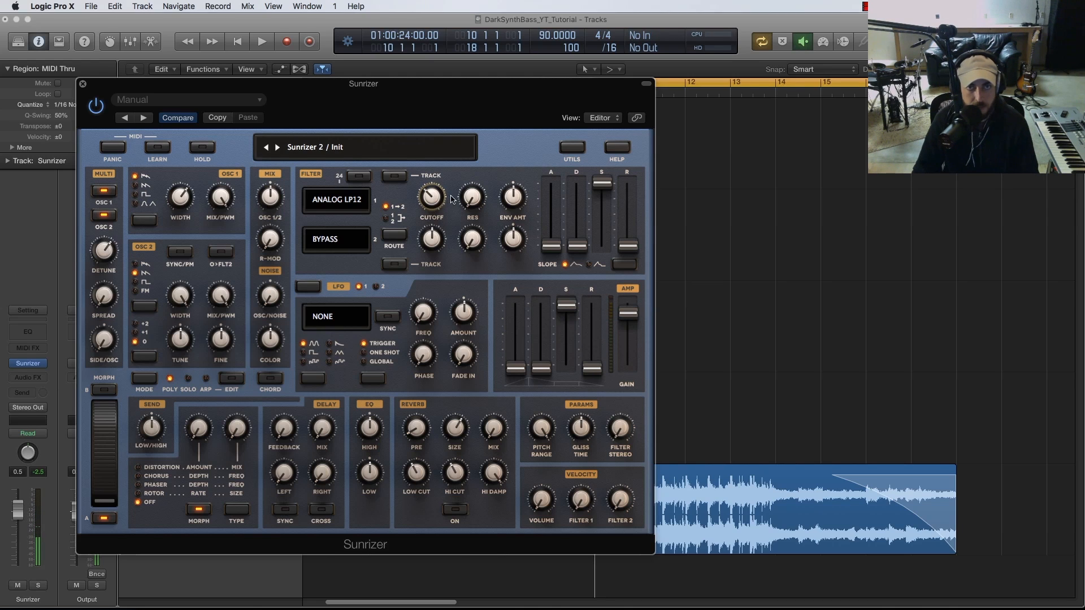
Raise filter 1's resonance to a moderate amount below the midpoint
left_click_drag(467, 202, 470, 180)
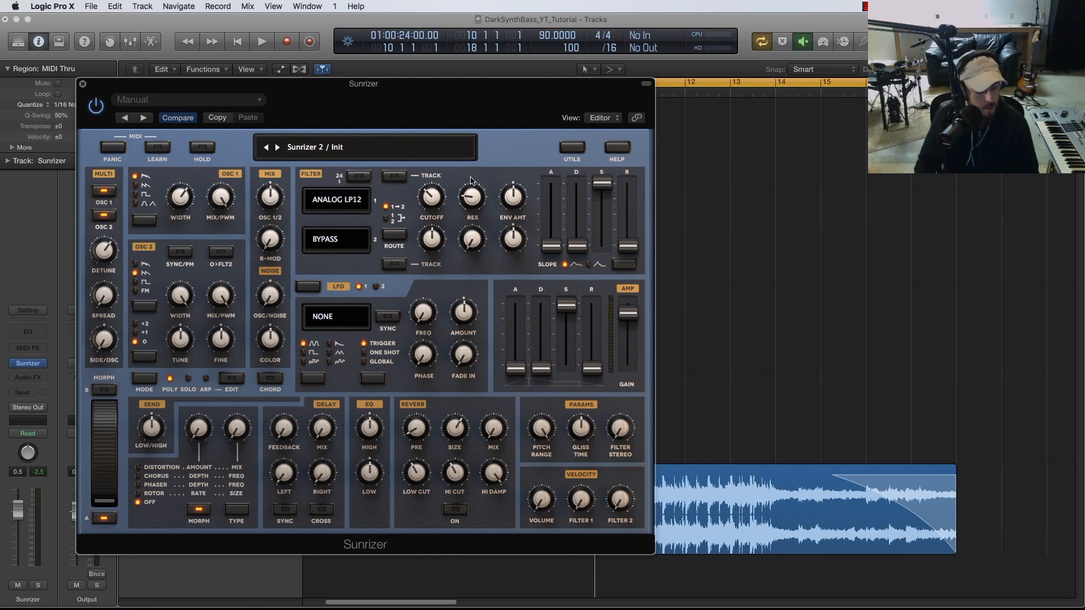
left_click(473, 191)
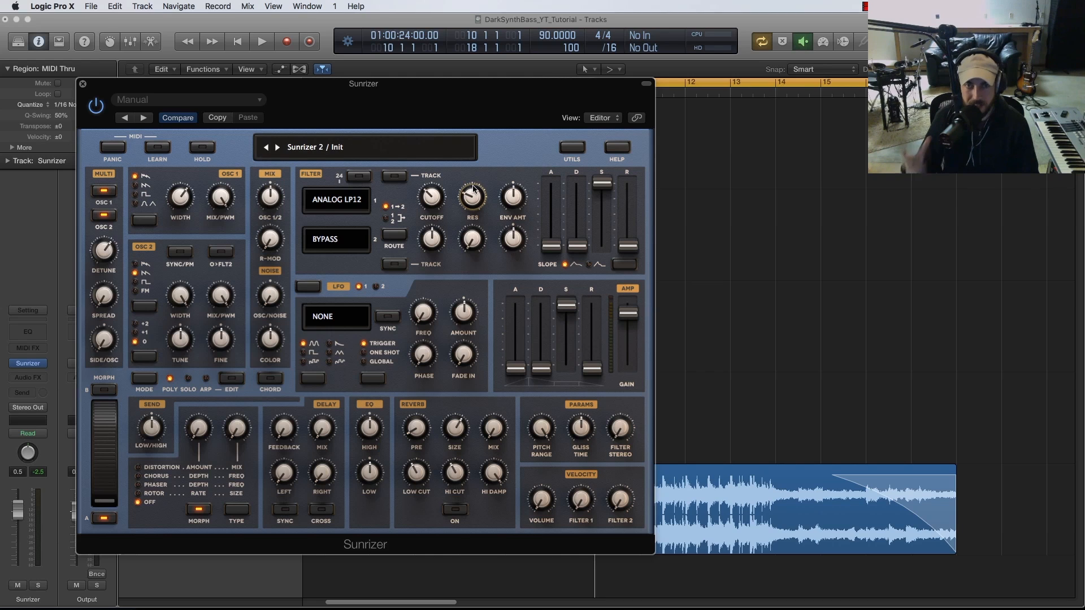
left_click_drag(473, 189, 477, 171)
left_click_drag(477, 176, 482, 138)
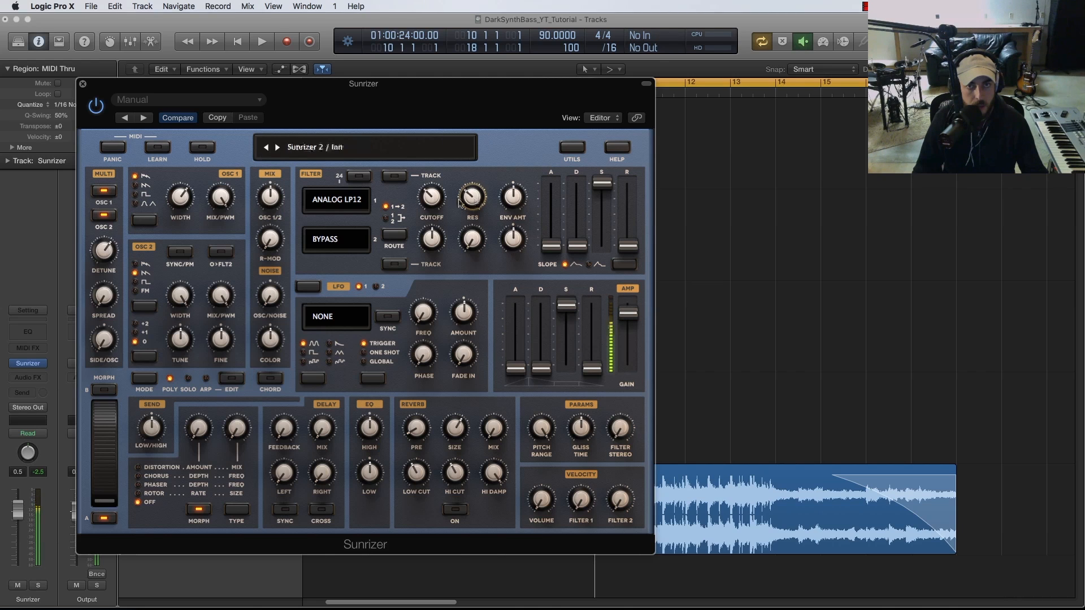
Change filter 1's type to LP and slightly reduce its resonance
left_click(337, 200)
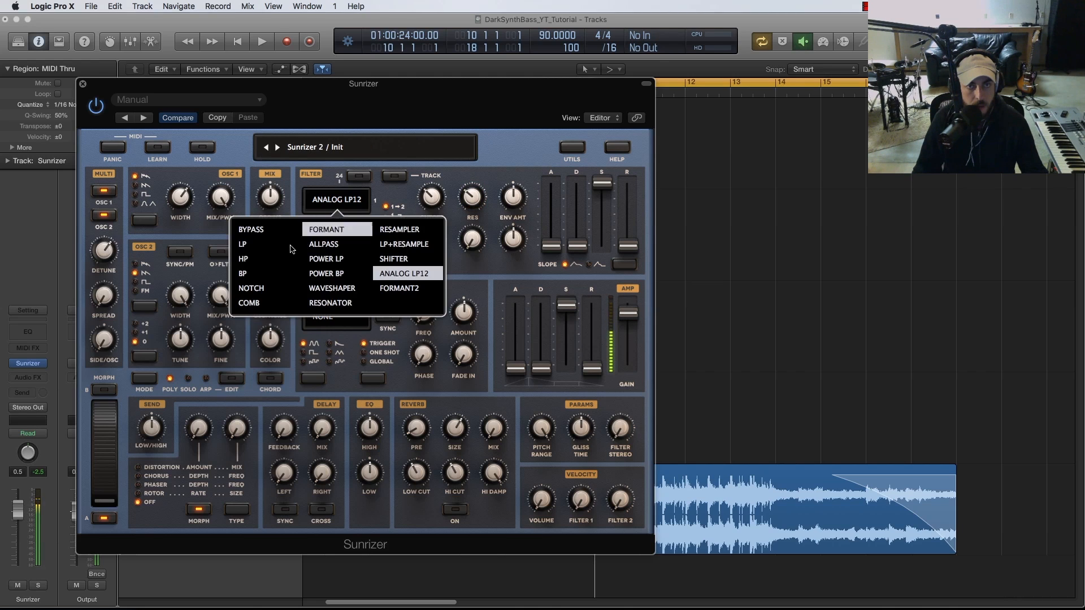
left_click(259, 245)
left_click_drag(473, 164, 469, 203)
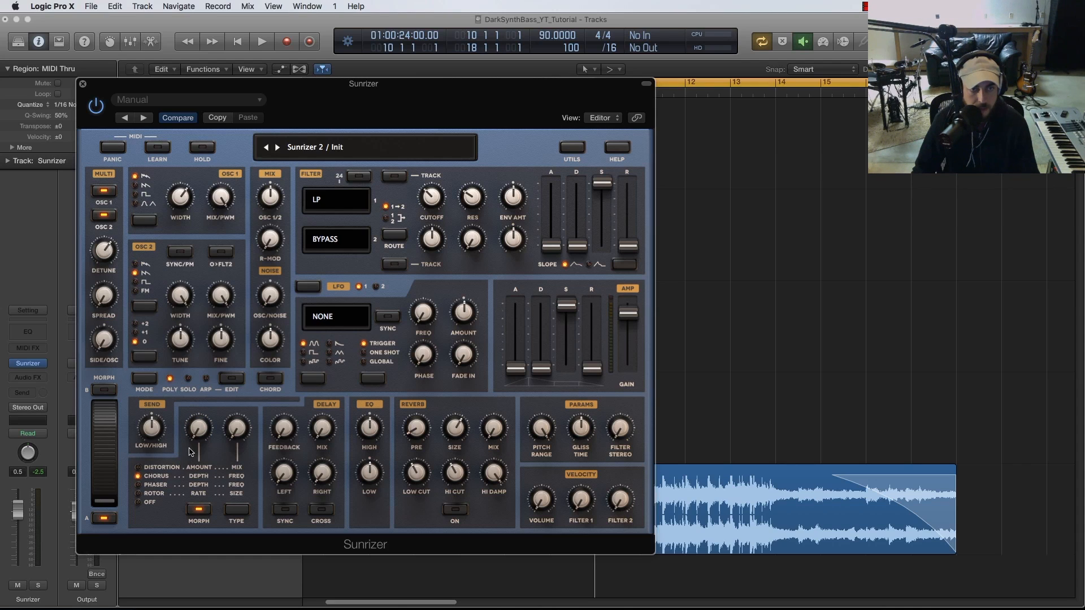
Raise the chorus effect's depth and frequency slightly and, in solo voice mode, shorten the gliss time to about 0.2
left_click_drag(202, 438, 238, 409)
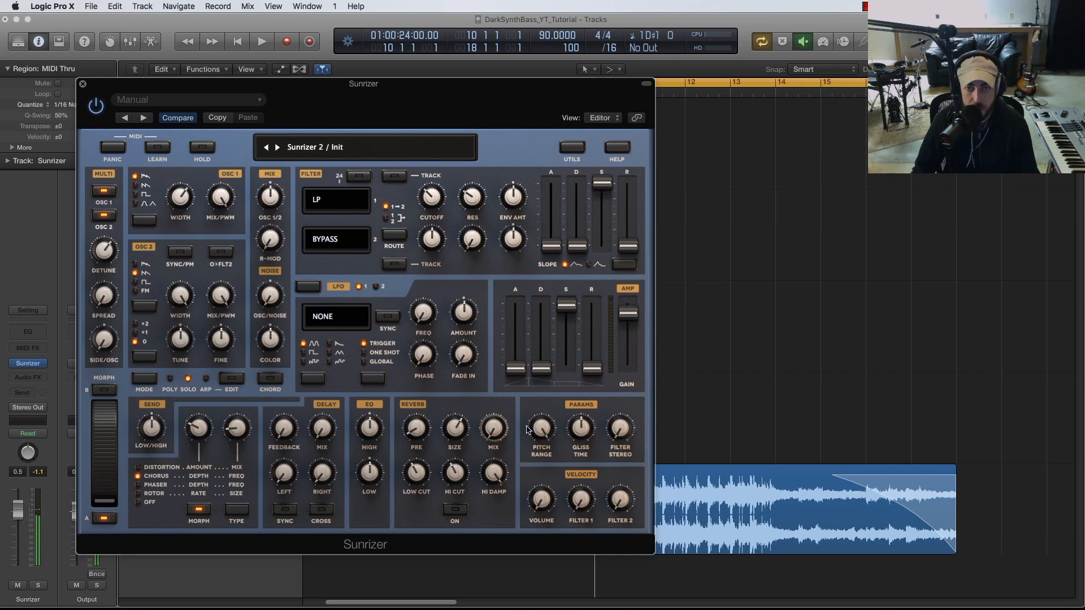
left_click_drag(584, 434, 585, 441)
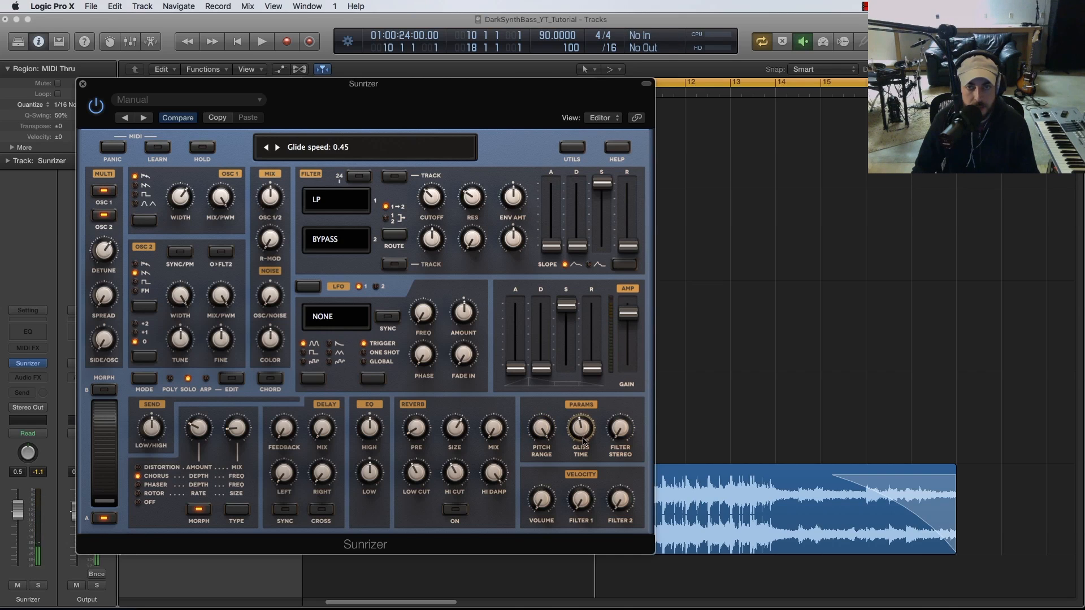
left_click_drag(583, 436, 584, 446)
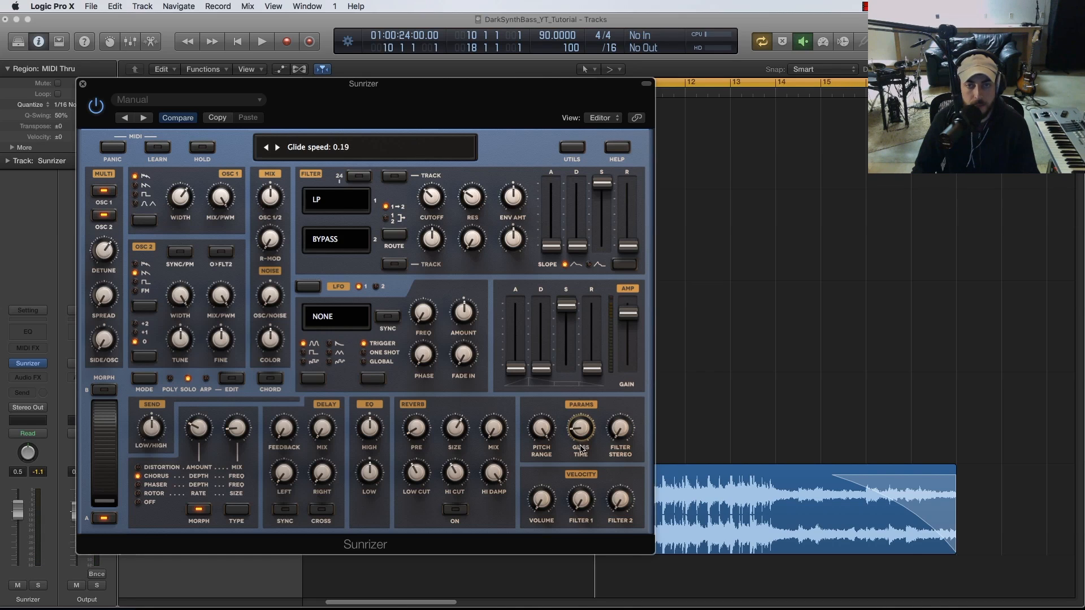
left_click_drag(581, 443, 579, 432)
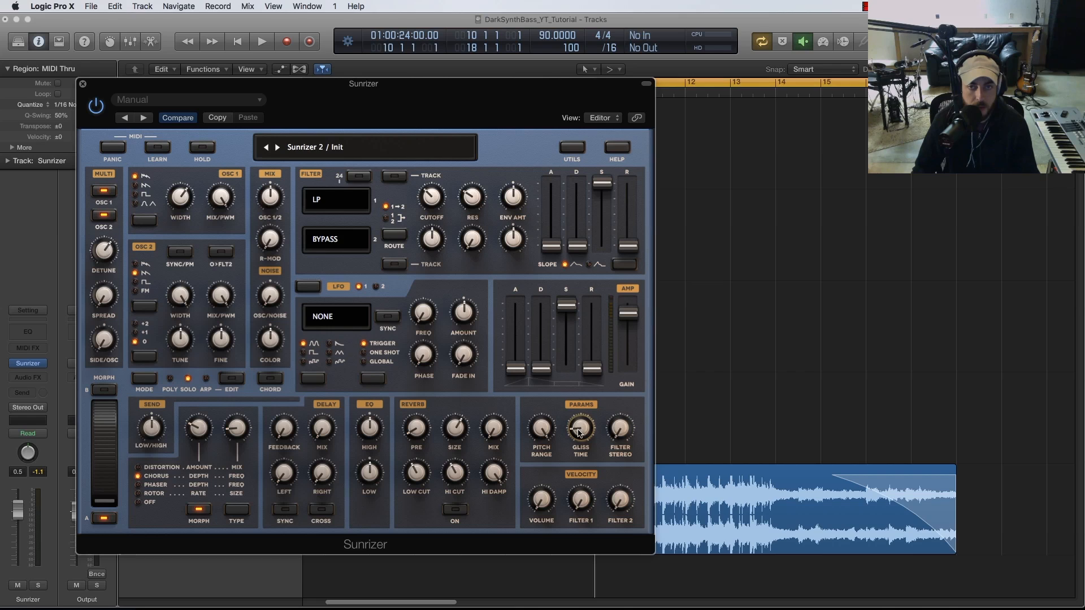
left_click(579, 433)
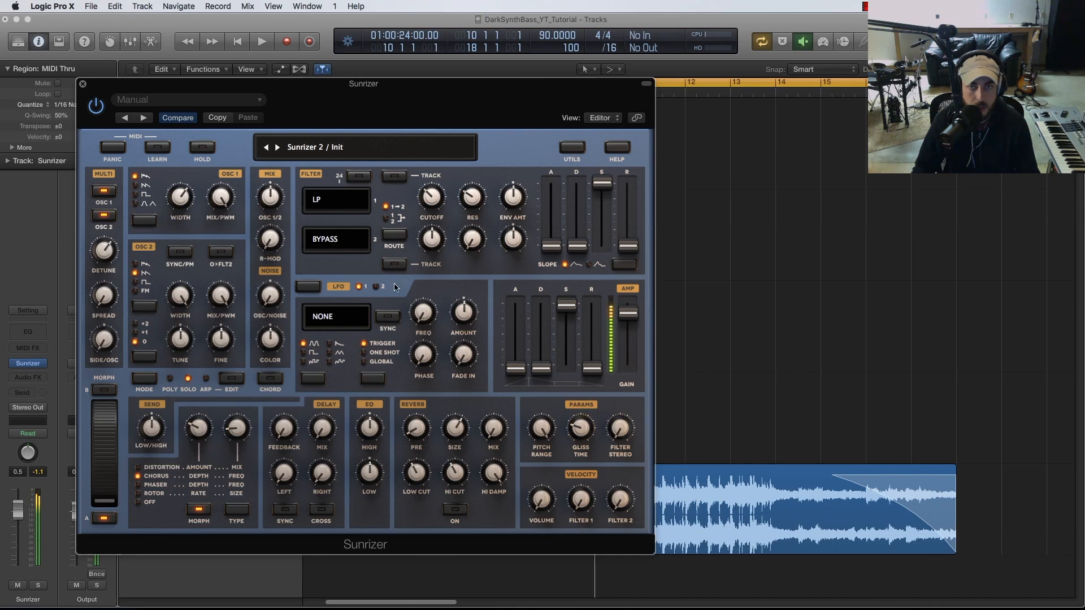
Close the synth window, set the cycle range to the Sunrizer region at bars 5 to 9 and start playback
left_click(82, 85)
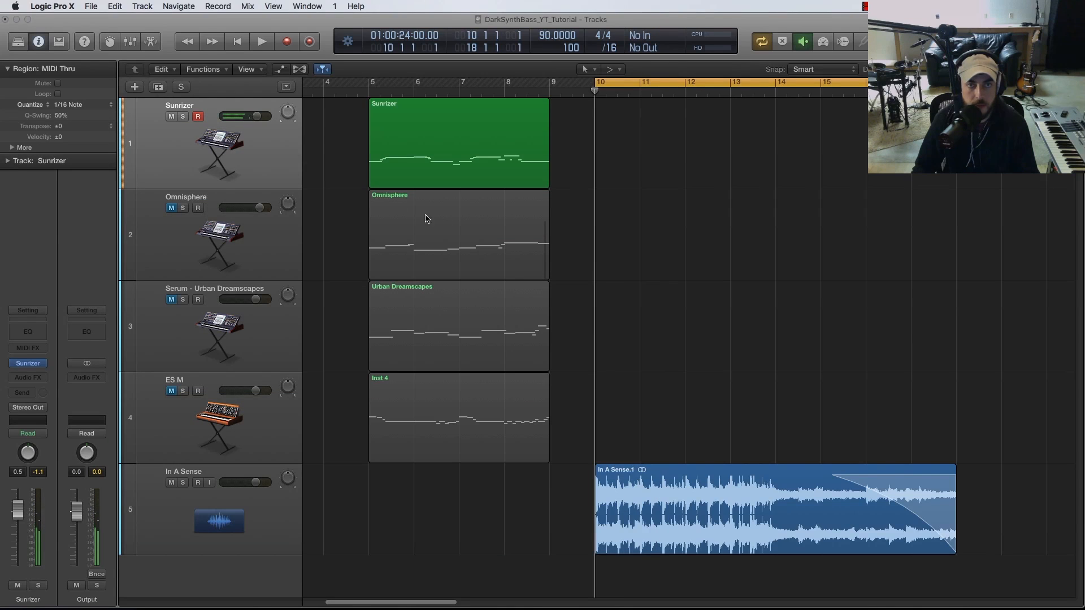
left_click(451, 146)
key("super+u")
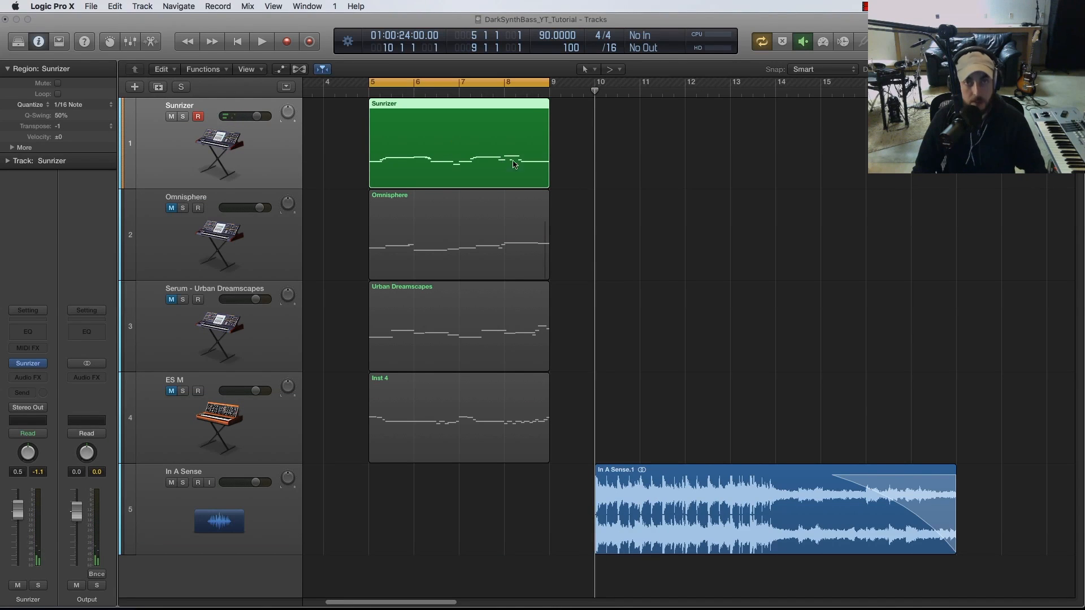
key("space")
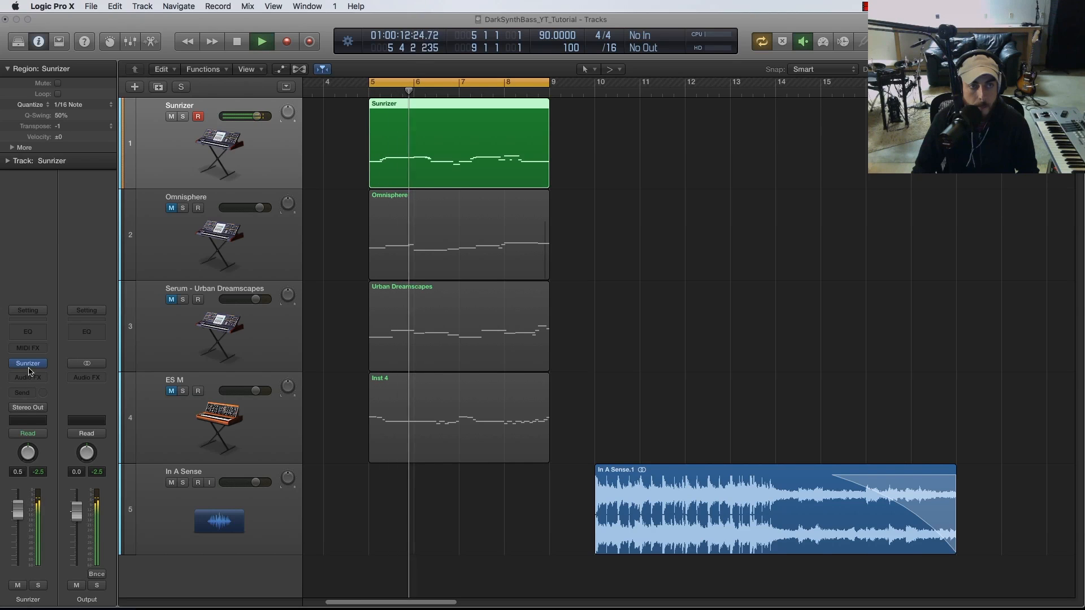
During playback, raise Sunrizer's filter 1 cutoff and shorten the gliss time further, then stop playback
key("v")
left_click_drag(431, 196, 430, 185)
left_click_drag(582, 425, 582, 457)
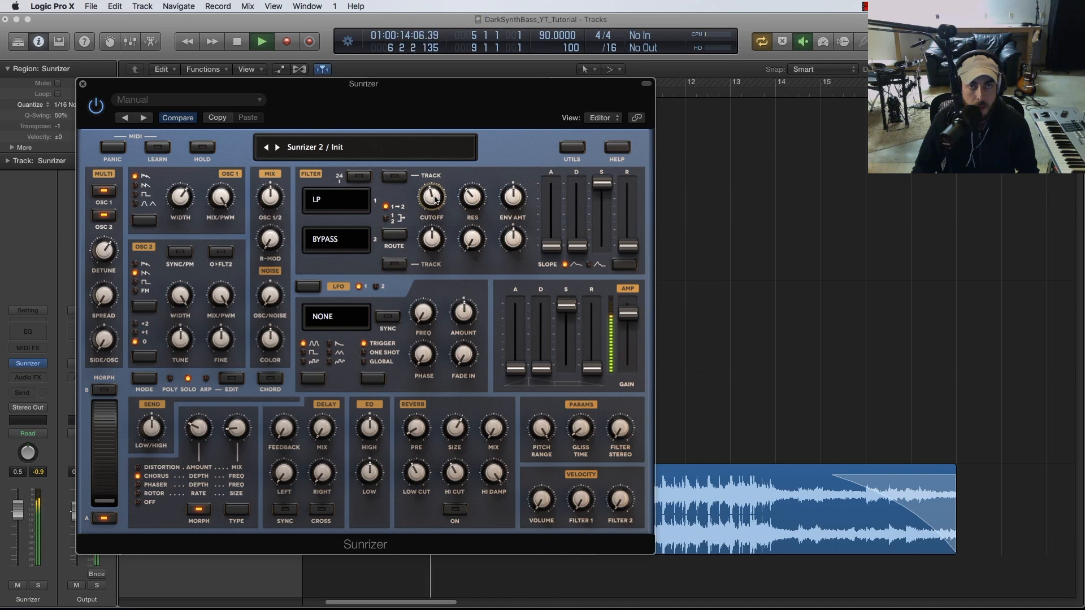
key("space")
Mute the Sunrizer region with its synth window closed and unmute the Omnisphere track
left_click(82, 86)
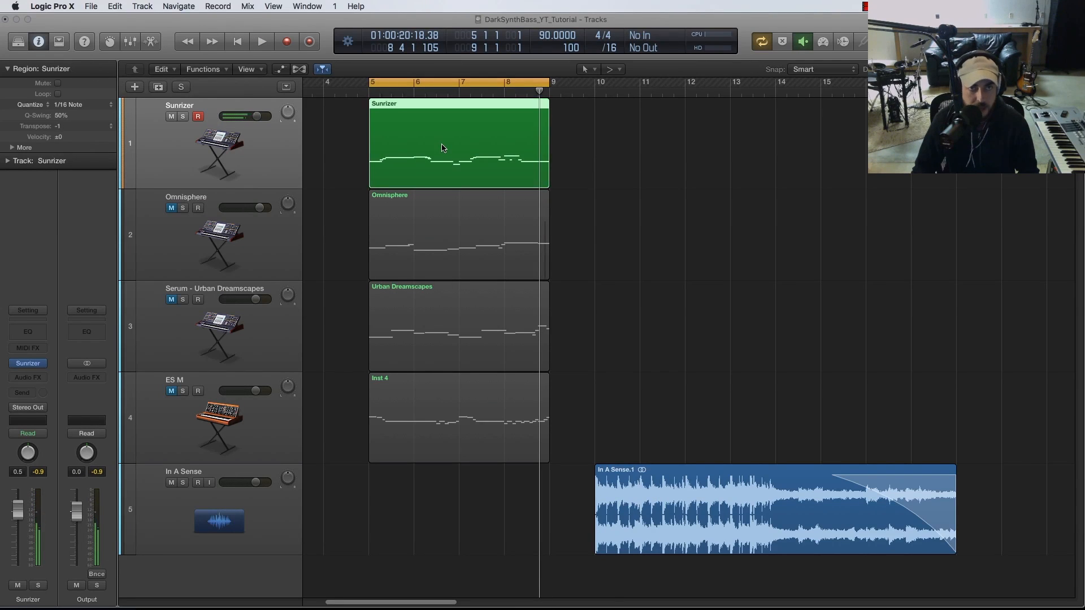
key("ctrl+m")
left_click(169, 218)
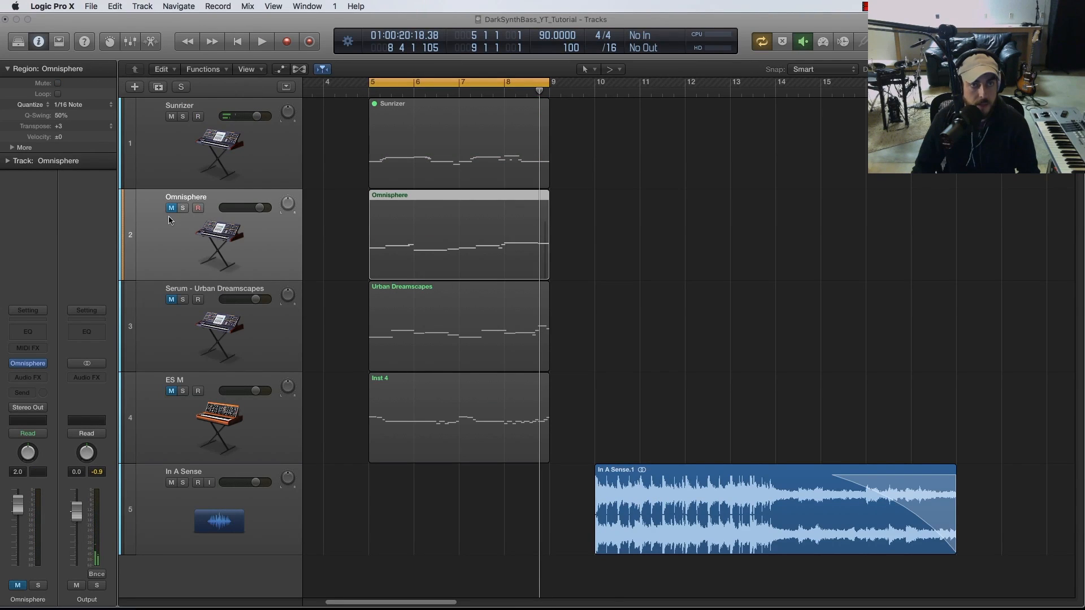
left_click(169, 208)
Open the Omnisphere plug-in from track 2 and move its window clear of the transport bar
left_click(195, 172)
left_click(183, 237)
left_click(28, 365)
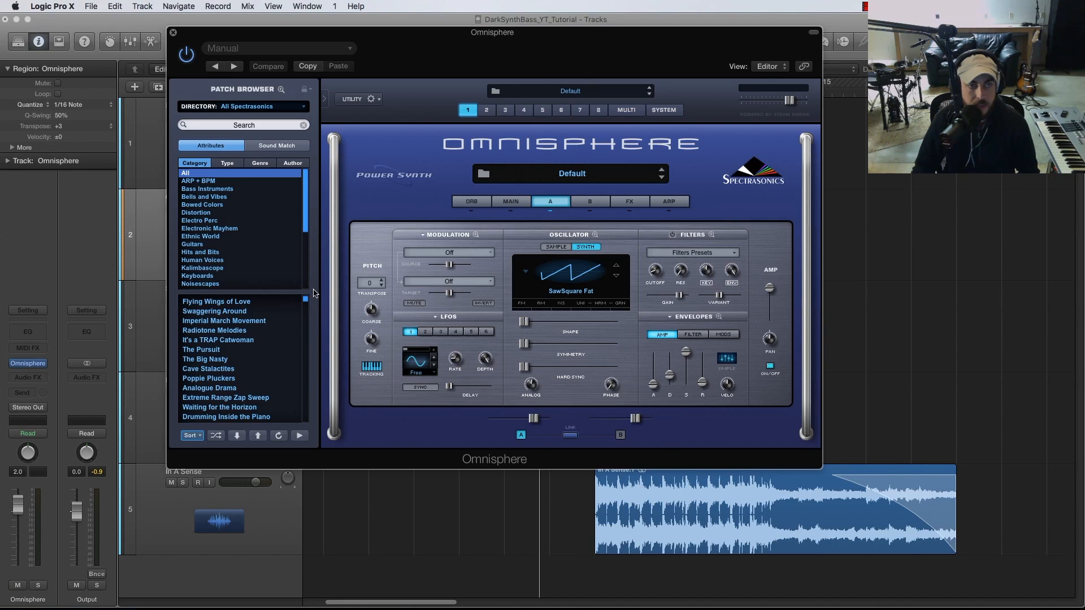
left_click_drag(476, 38, 405, 116)
left_click(721, 75)
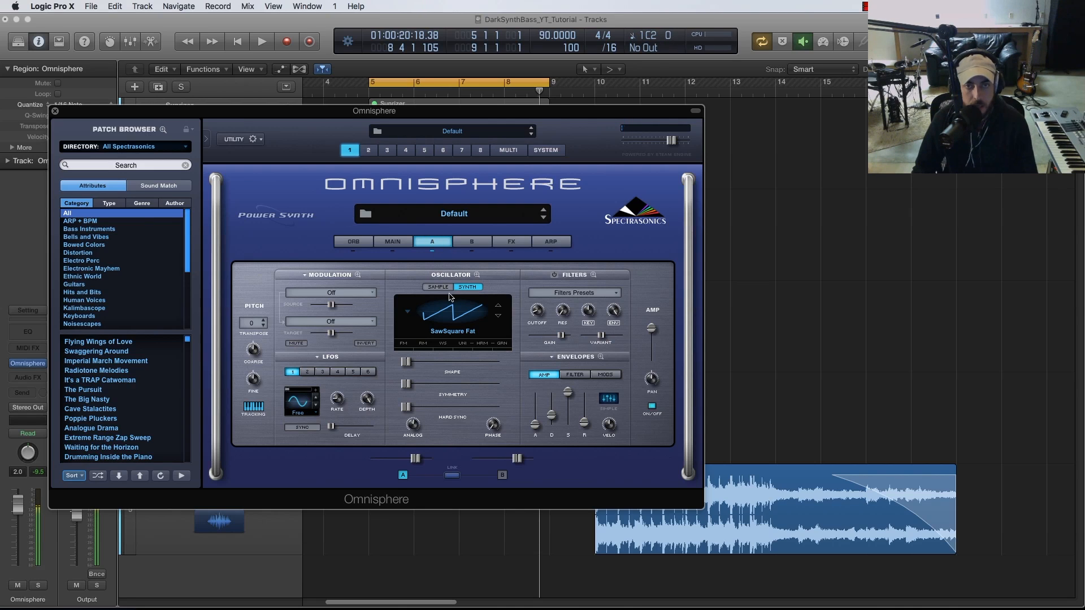
Switch Omnisphere's layer A oscillator to Sample mode and search the soundsource browser for "moog"
left_click(438, 287)
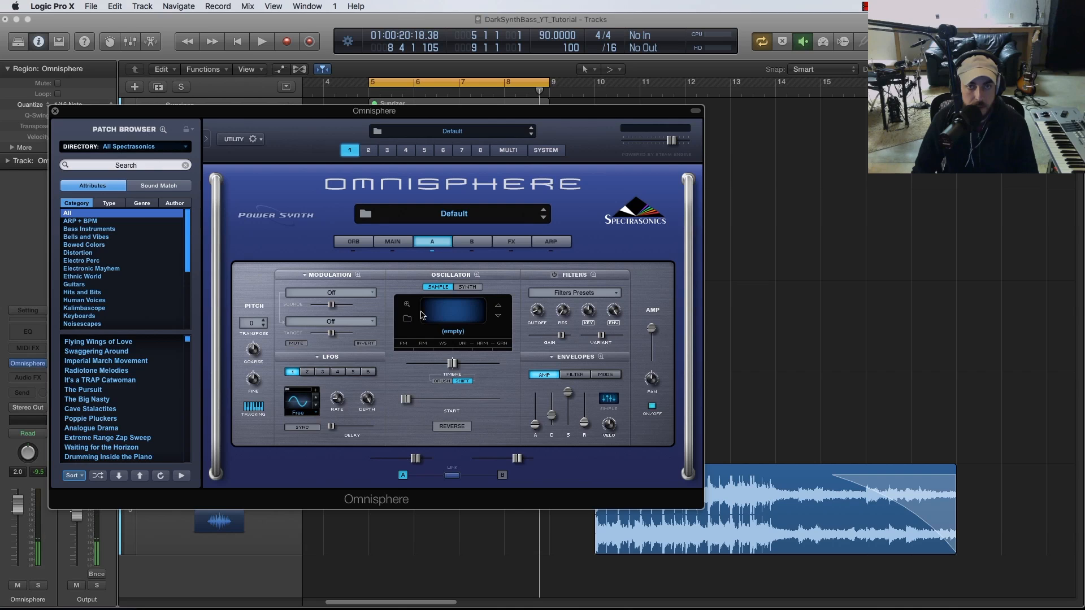
left_click(407, 321)
left_click(642, 154)
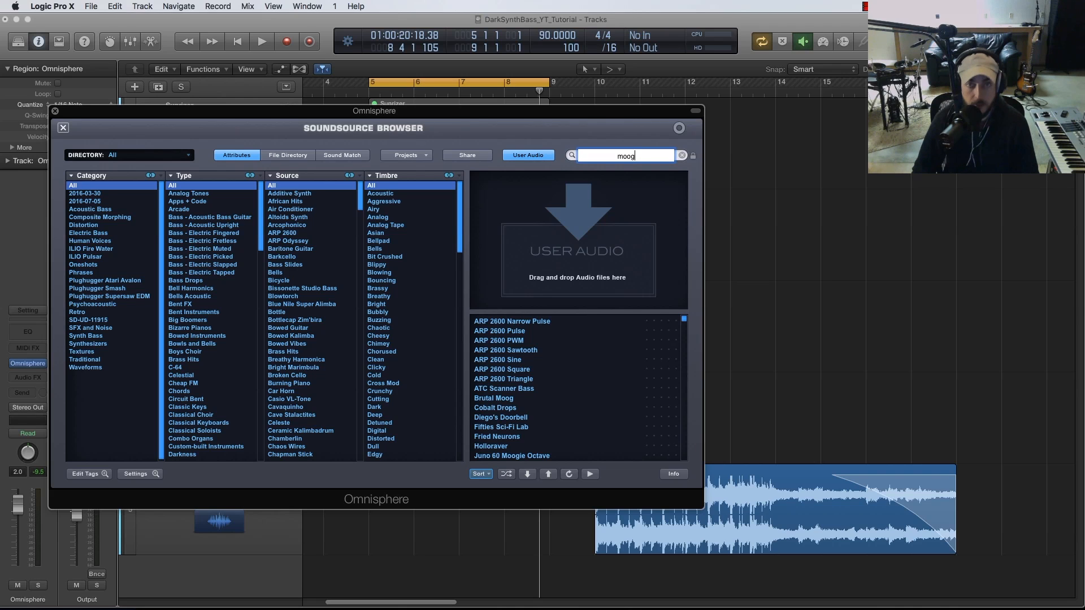
key("Return")
Audition Tribute Moog Wide 1, load the Tribute OMG-1 Wide Bass soundsource into the oscillator and close the browser
scroll(584, 348, "down", 10)
left_click_drag(683, 326, 673, 434)
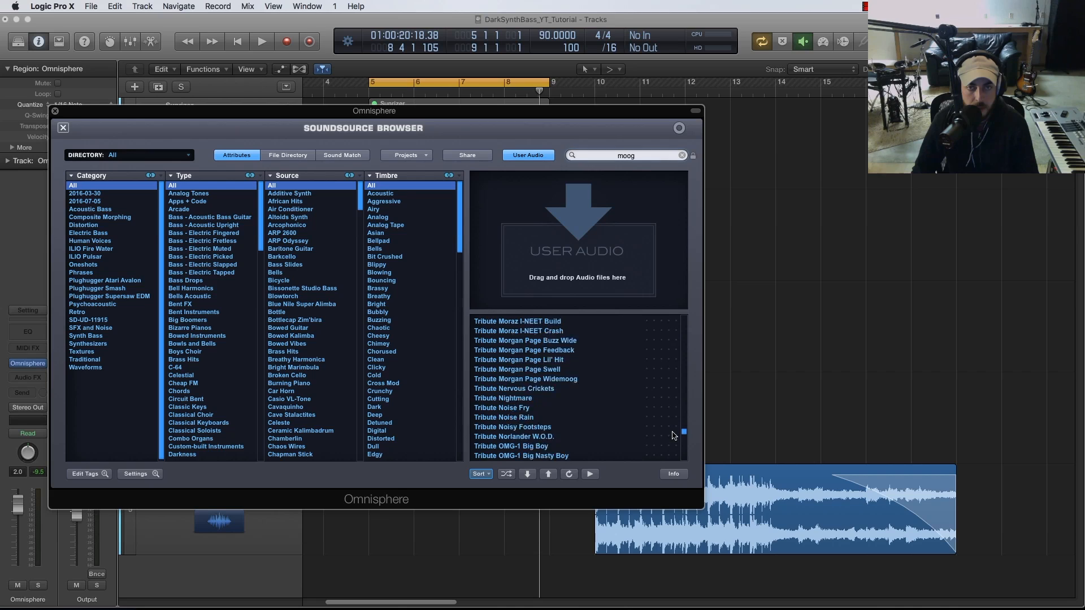
left_click(541, 352)
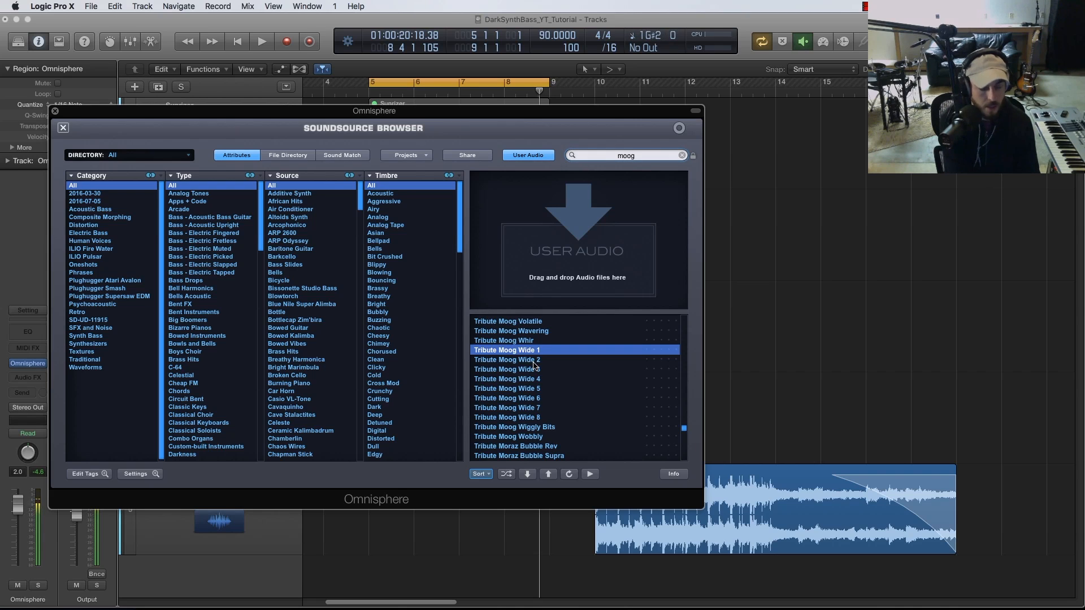
scroll(534, 367, "down", 4)
scroll(533, 370, "down", 6)
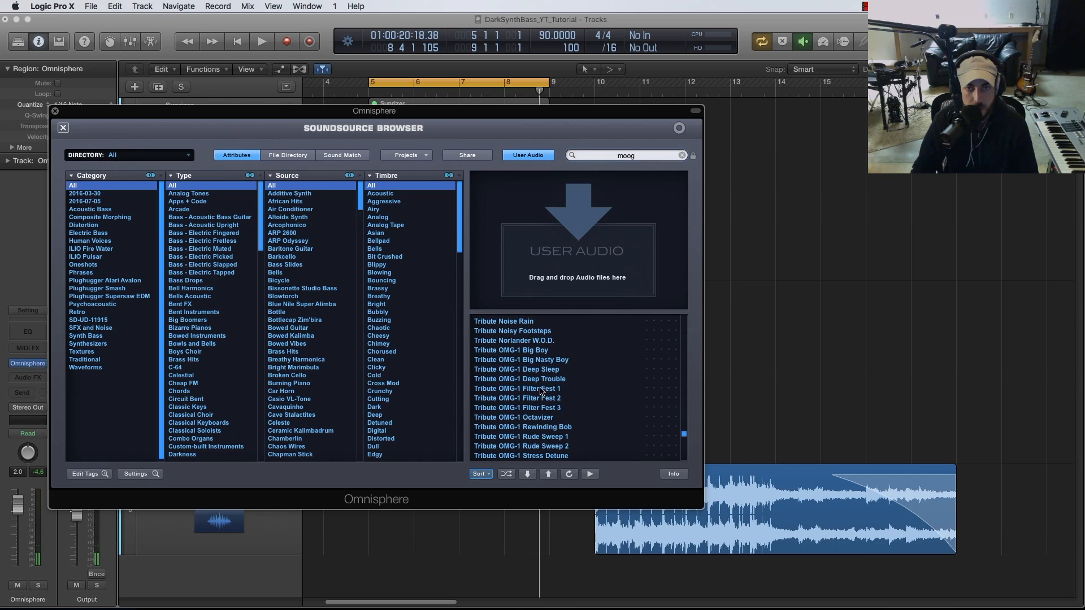
scroll(542, 389, "down", 2)
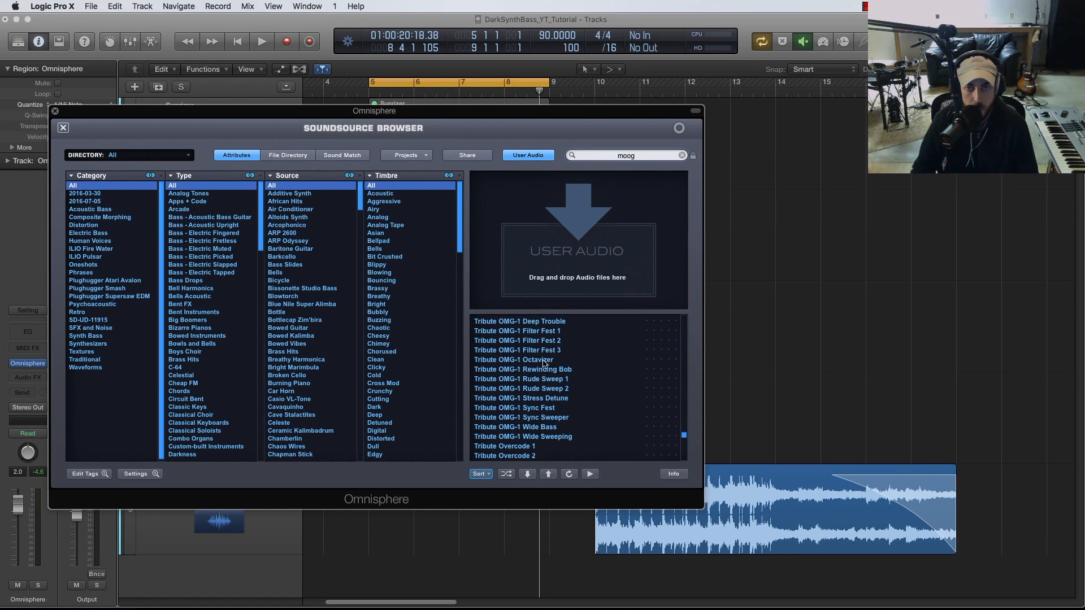
left_click(537, 427)
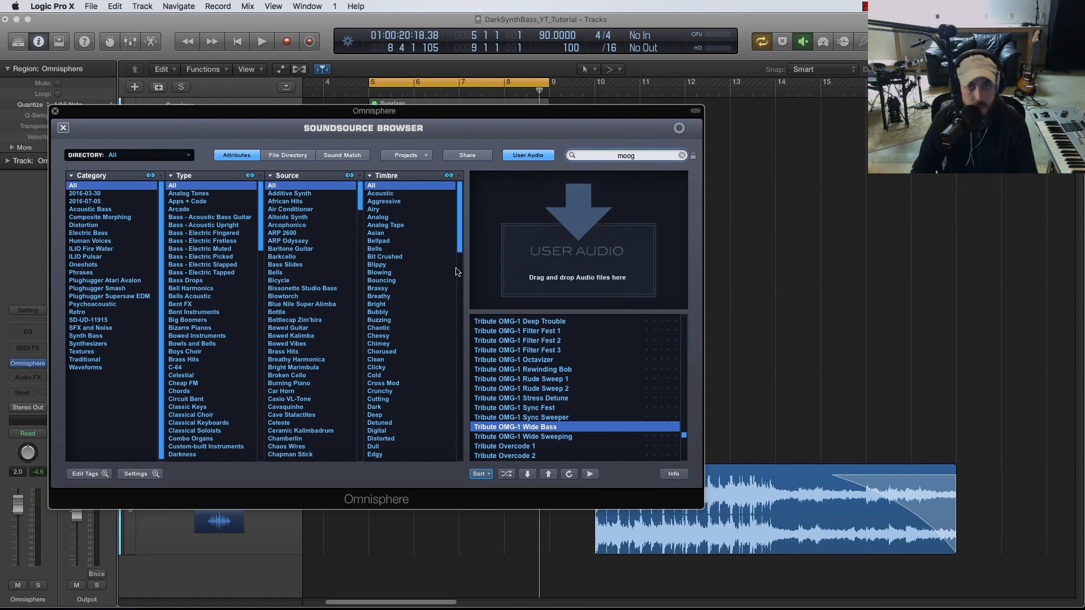
left_click(62, 128)
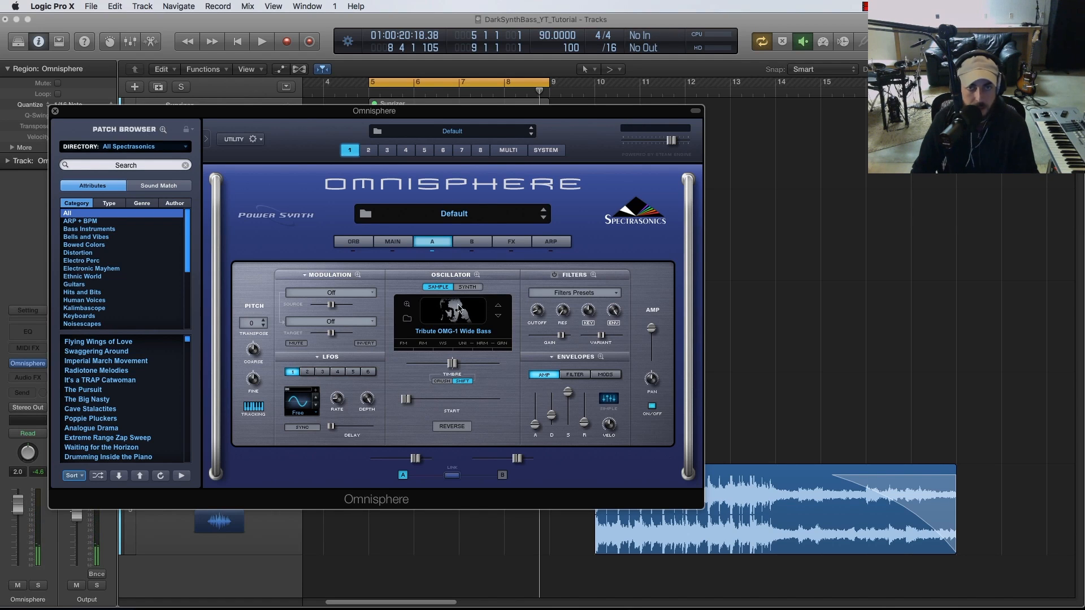
Apply the FATBOY lowpass filter preset, lower the cutoff to about 3.034 kHz and play the result briefly with the window moved down
left_click(572, 292)
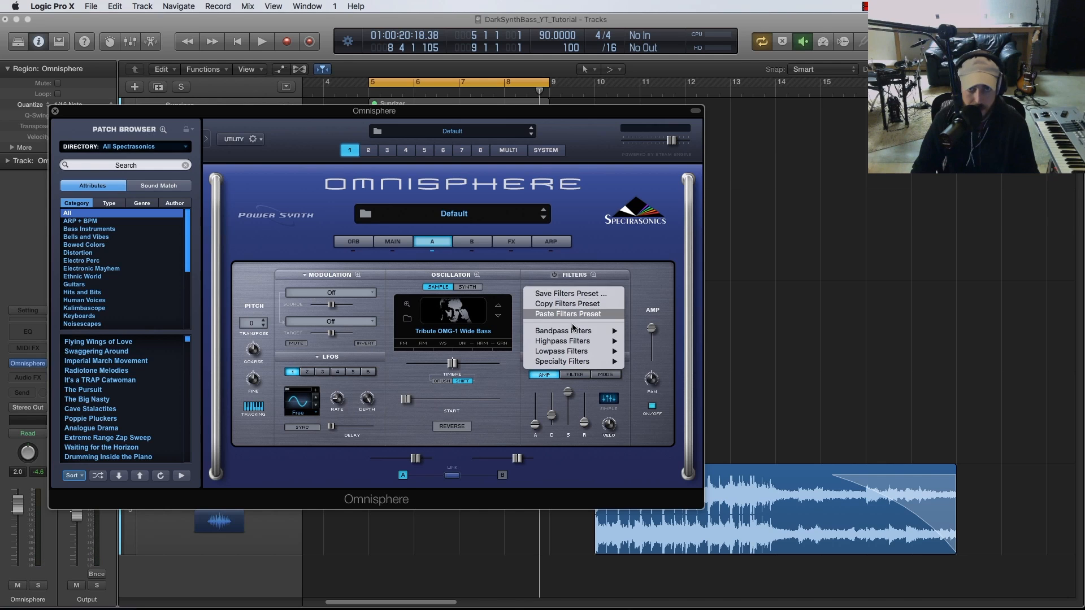
mouse_move(571, 353)
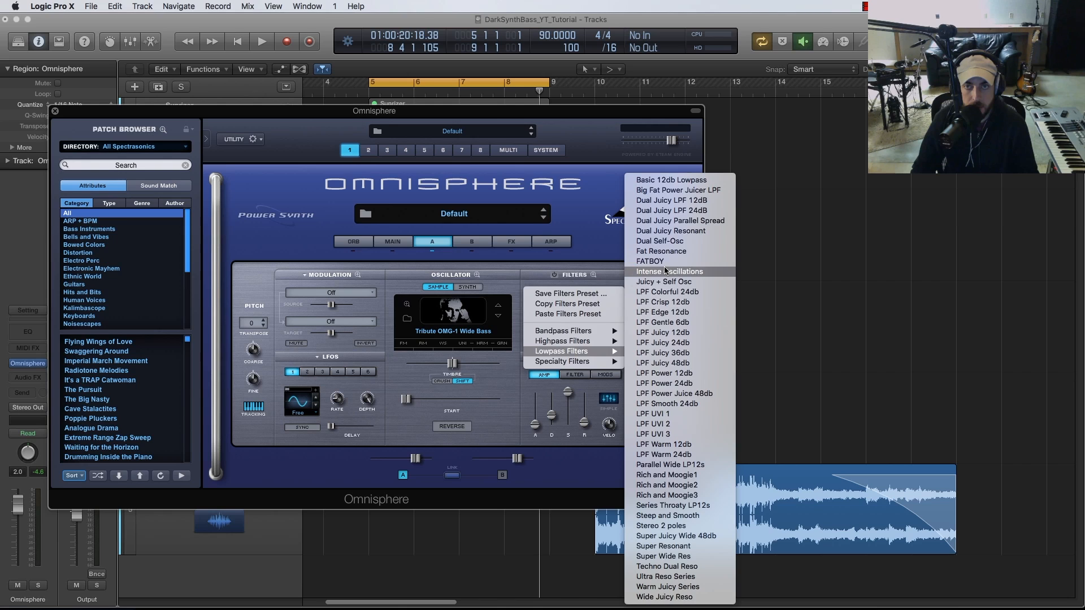
left_click(644, 262)
mouse_move(539, 308)
left_mouse_down()
mouse_move(545, 254)
mouse_move(535, 320)
left_mouse_up()
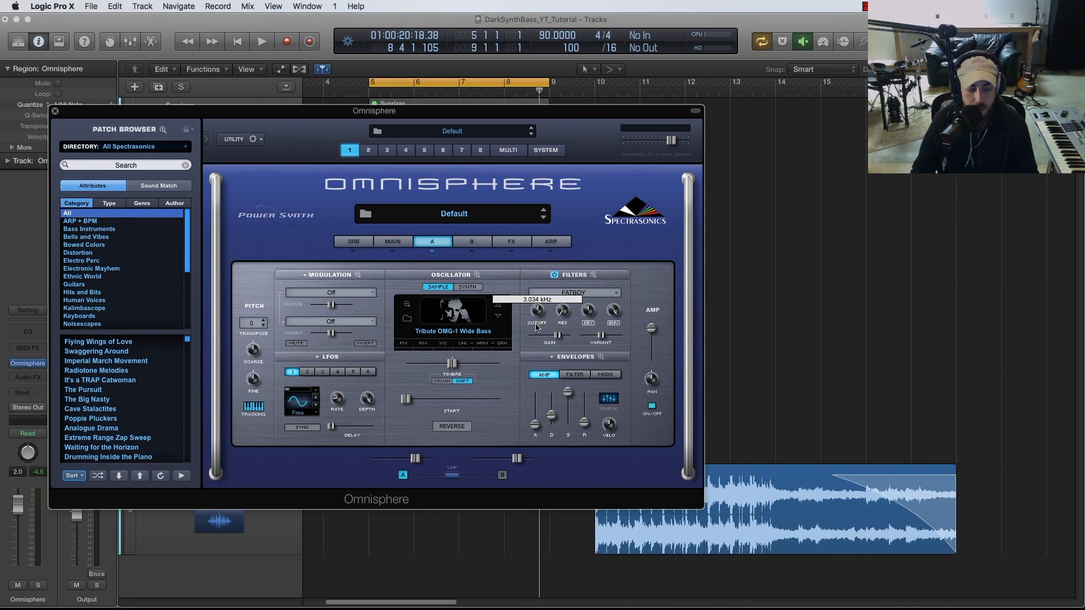
left_click_drag(343, 115, 352, 140)
key("space")
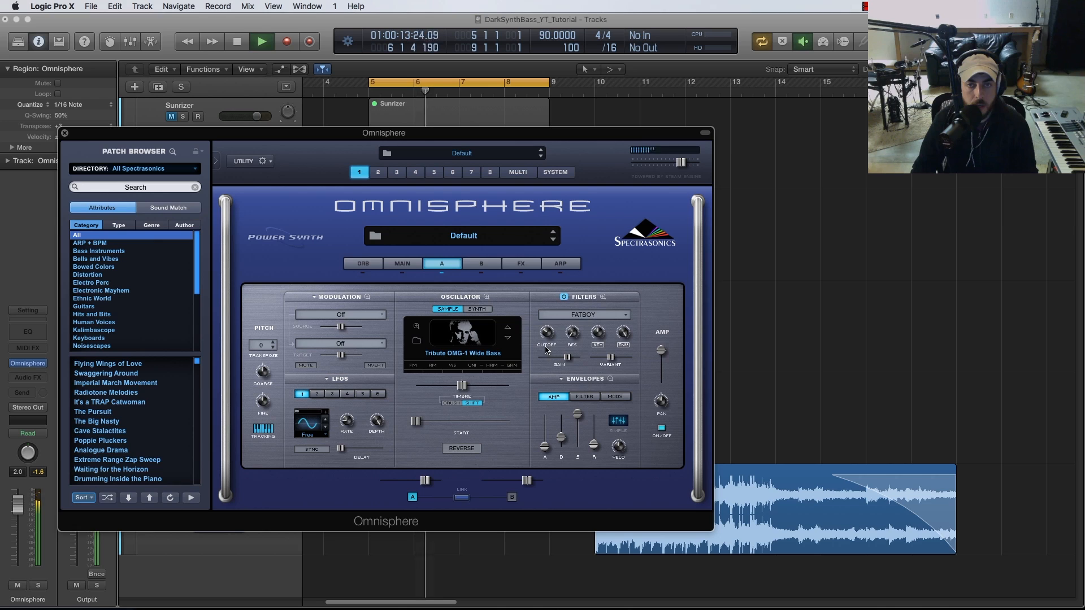
key("space")
Enable Solo and Glide for the patch, raise the glide time slightly and start playback
left_click(403, 264)
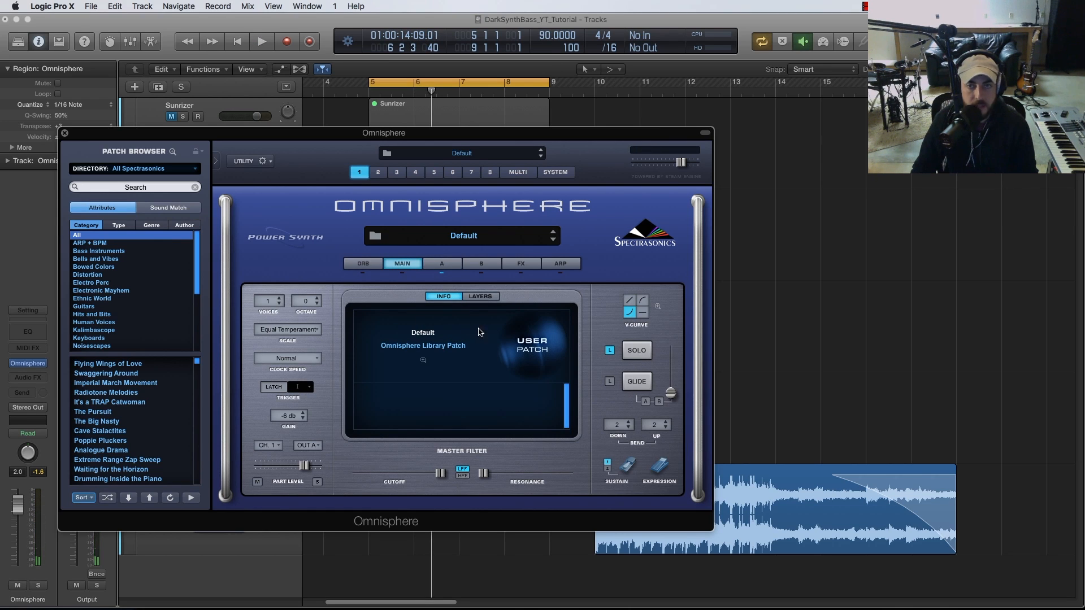
left_click(635, 350)
left_click(636, 381)
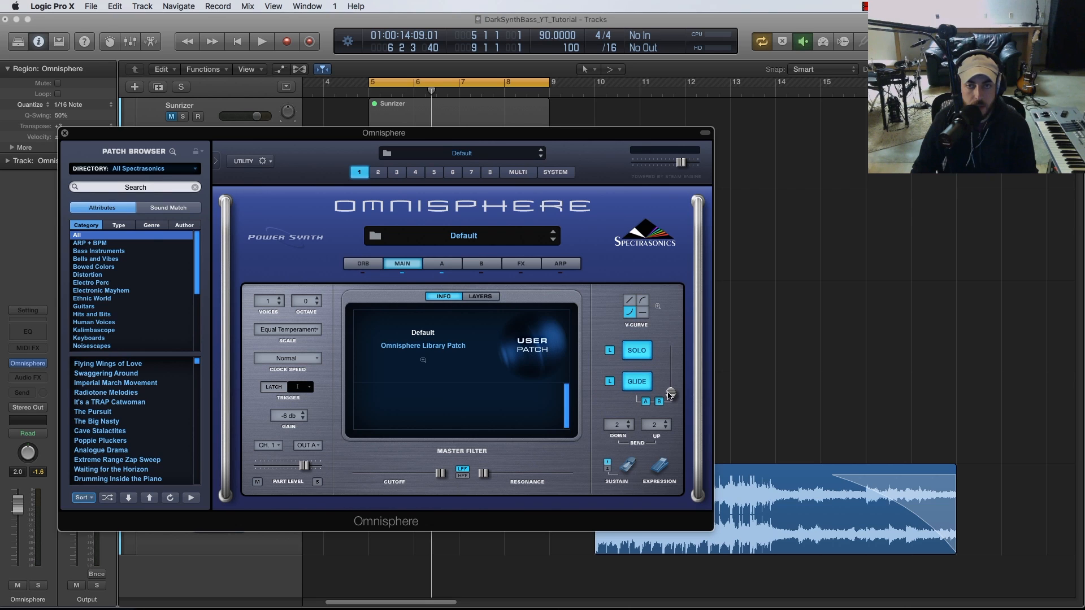
mouse_move(673, 397)
key("space")
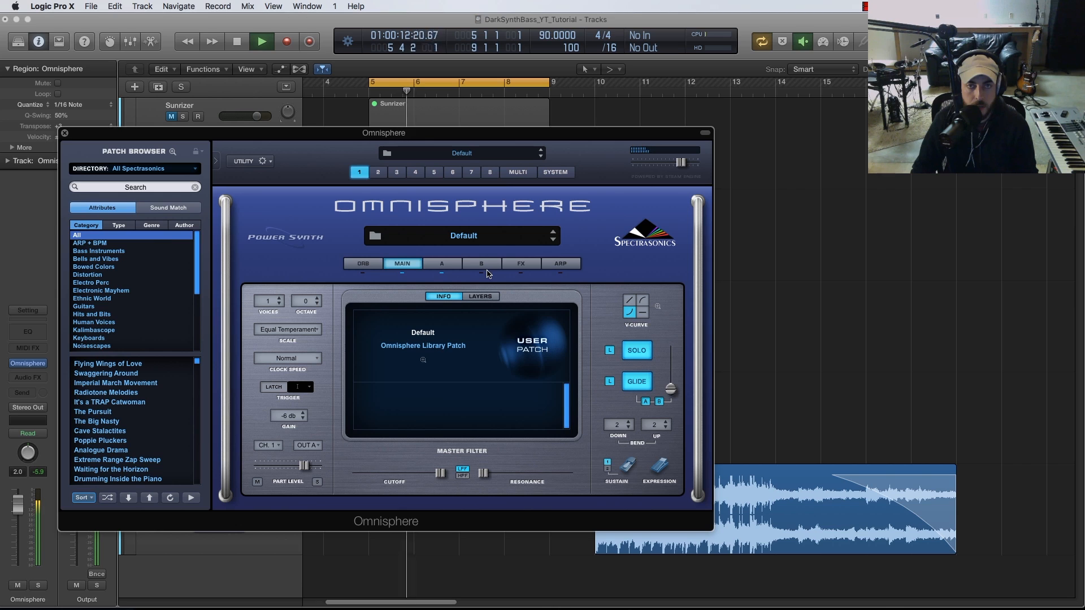
Stop playback and assign the Wheel as modulation source for layer A's filter cutoff
left_click(442, 264)
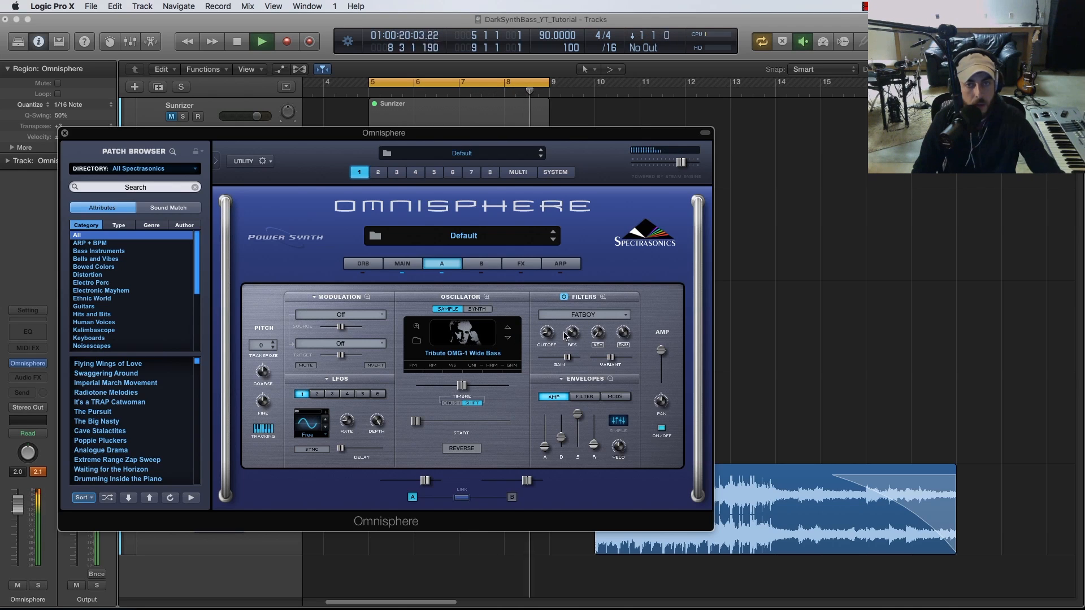
right_click(547, 335)
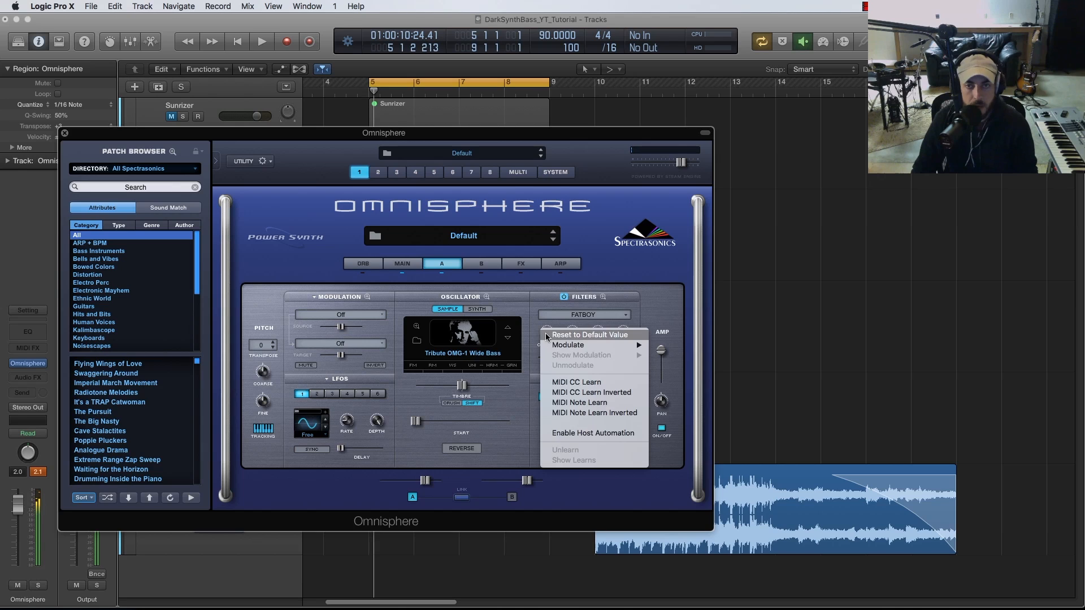
mouse_move(558, 349)
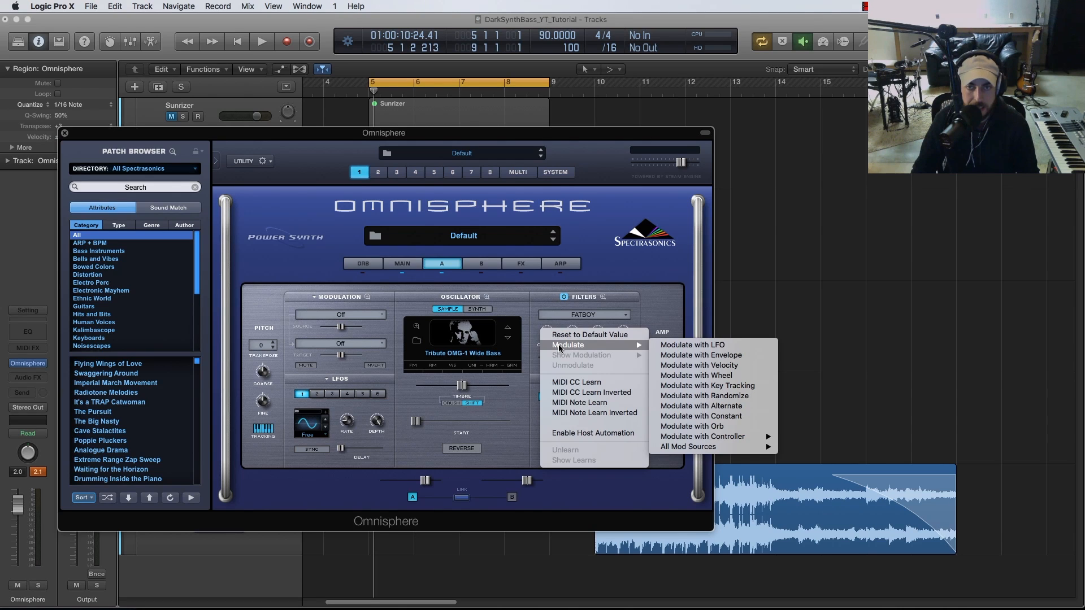
left_click(543, 331)
right_click(543, 331)
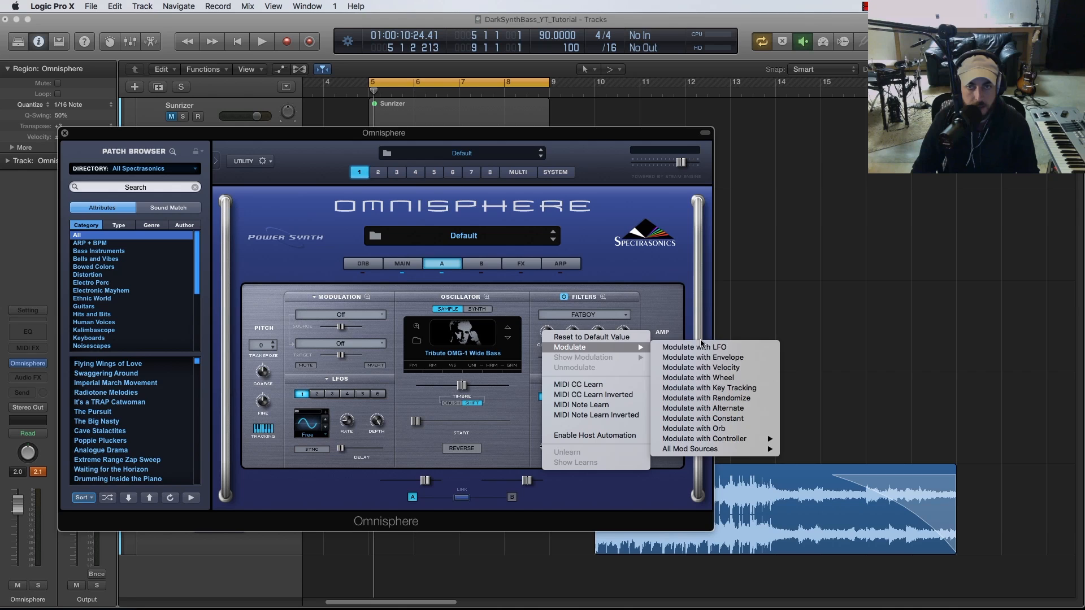
left_click(714, 379)
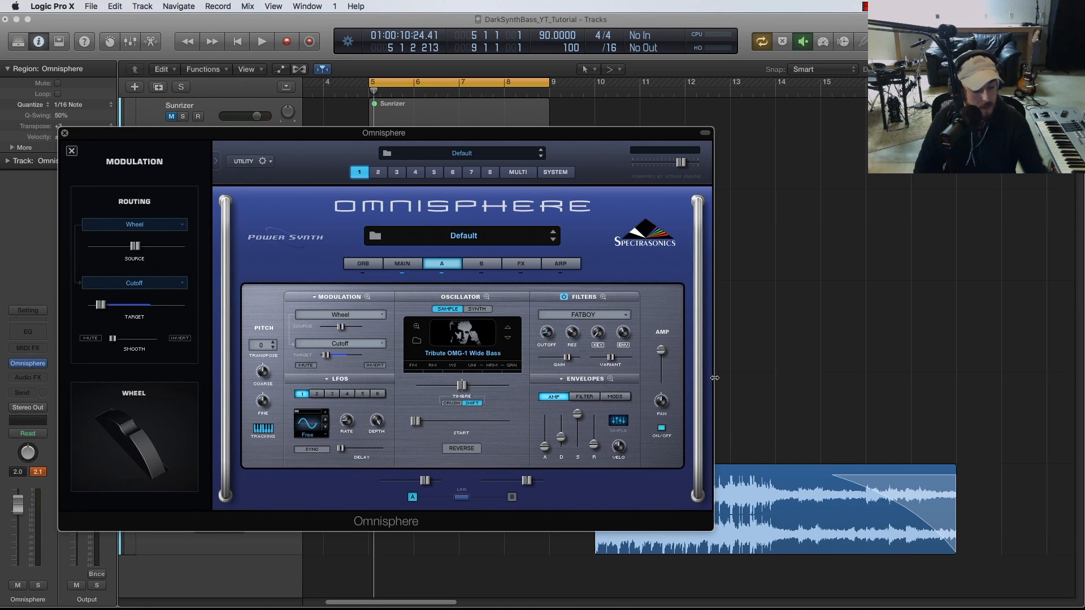
Play the loop and lower the filter cutoff further, closing the Omnisphere window and stopping playback when done
key("space")
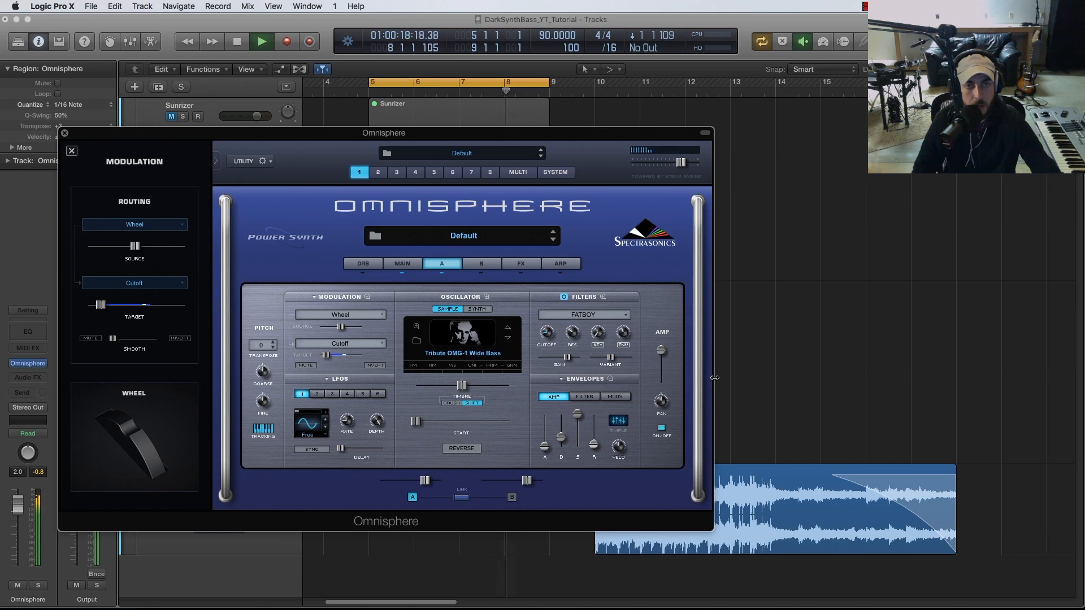
left_click_drag(546, 334, 545, 347)
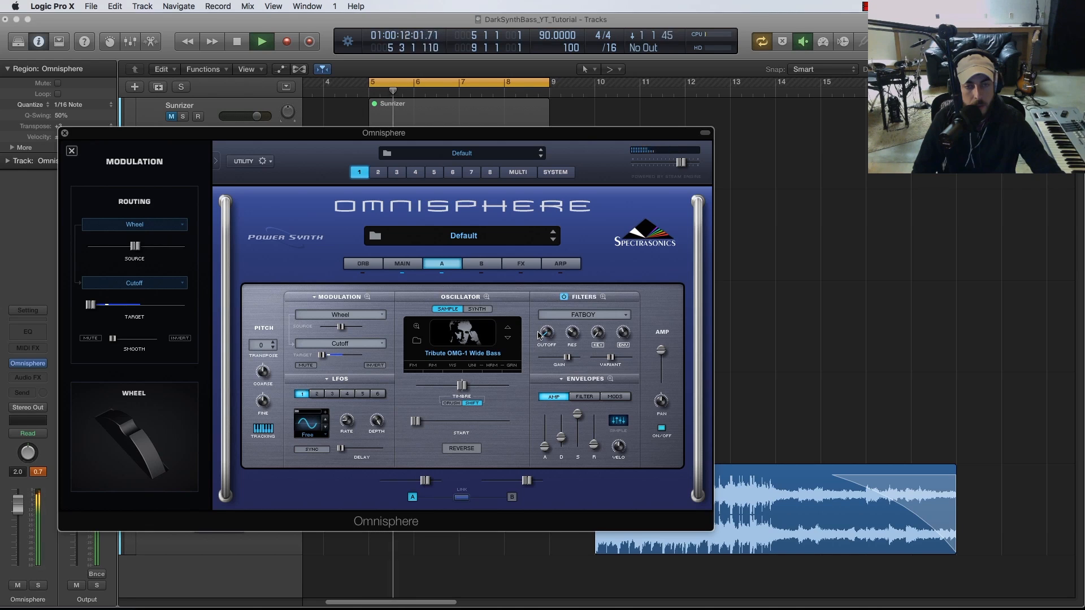
left_click(64, 134)
key("space")
Mute the Omnisphere region, then select and unmute the Serum - Urban Dreamscapes track
left_click(502, 227)
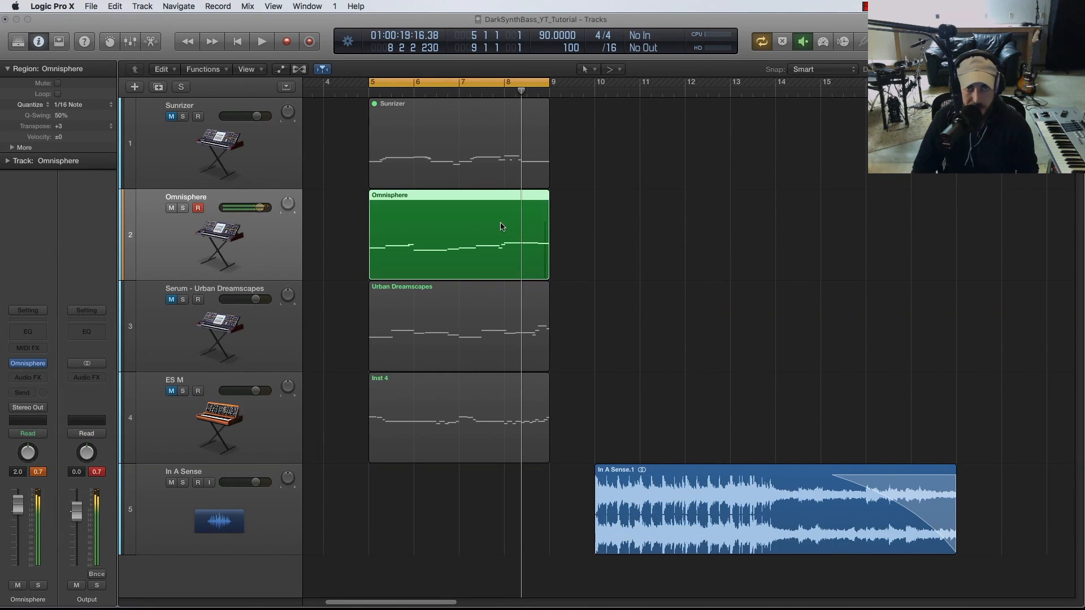
key("ctrl+m")
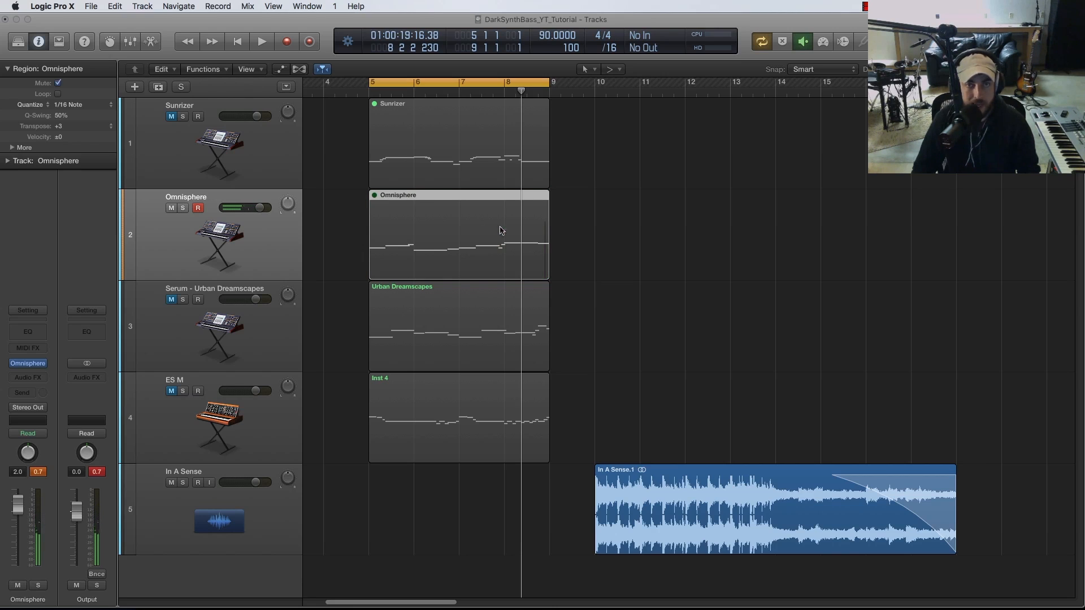
left_click(187, 310)
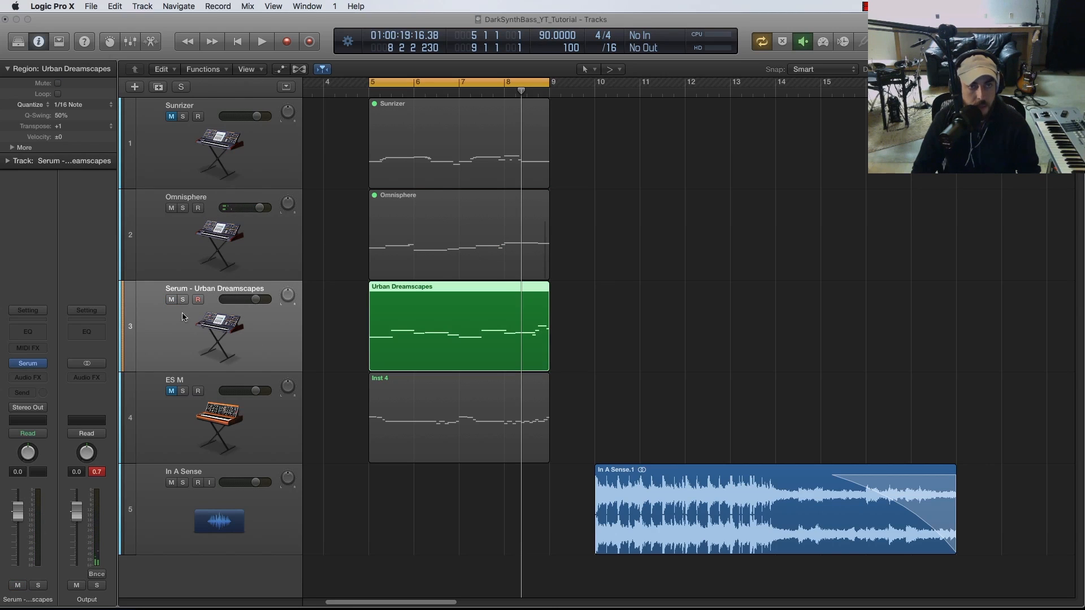
left_click(586, 320)
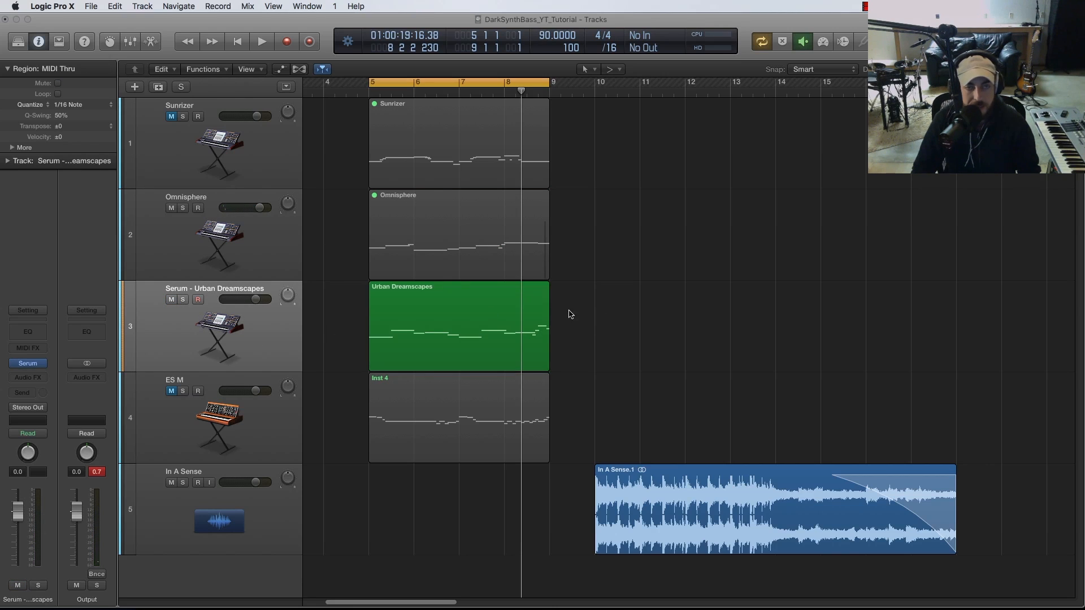
Open the Serum plug-in from track 3, hide its window header and position it below the transport bar
left_click(28, 364)
left_click_drag(435, 20, 406, 64)
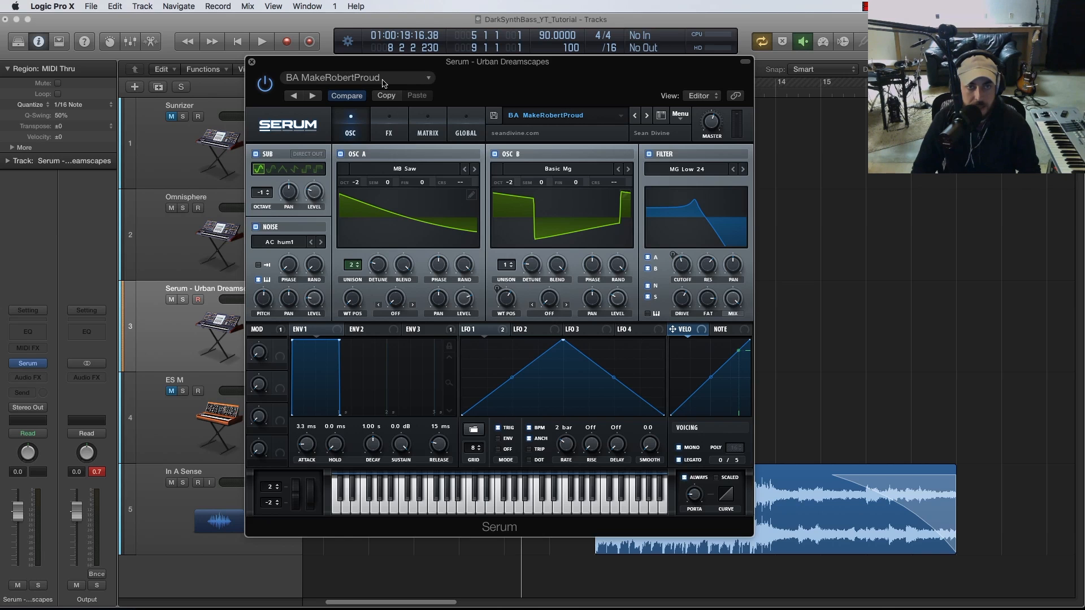
left_click_drag(325, 69, 381, 76)
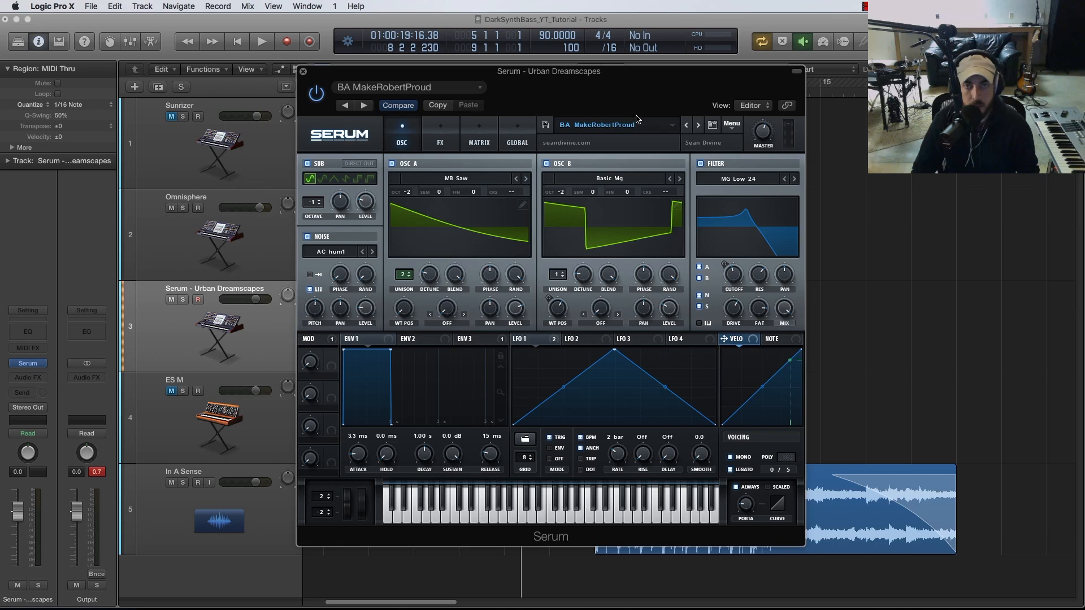
double_click(621, 73)
left_click_drag(621, 73, 631, 92)
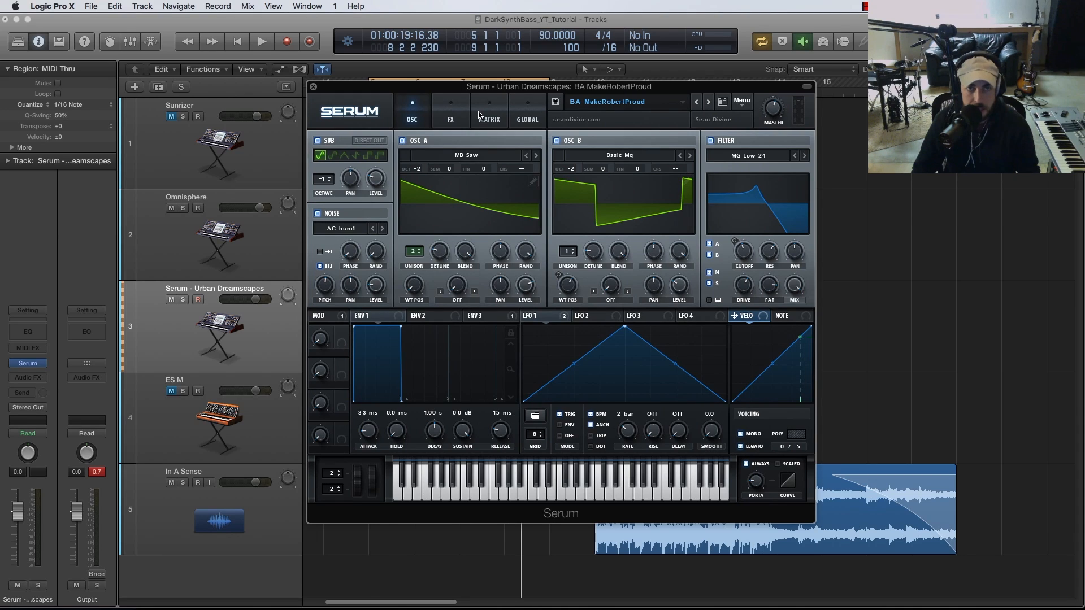
Play the BA MakeRobertProud preset briefly, then load BA RobMGSub 3 from the Urban Dreamscapes preset bank
key("space")
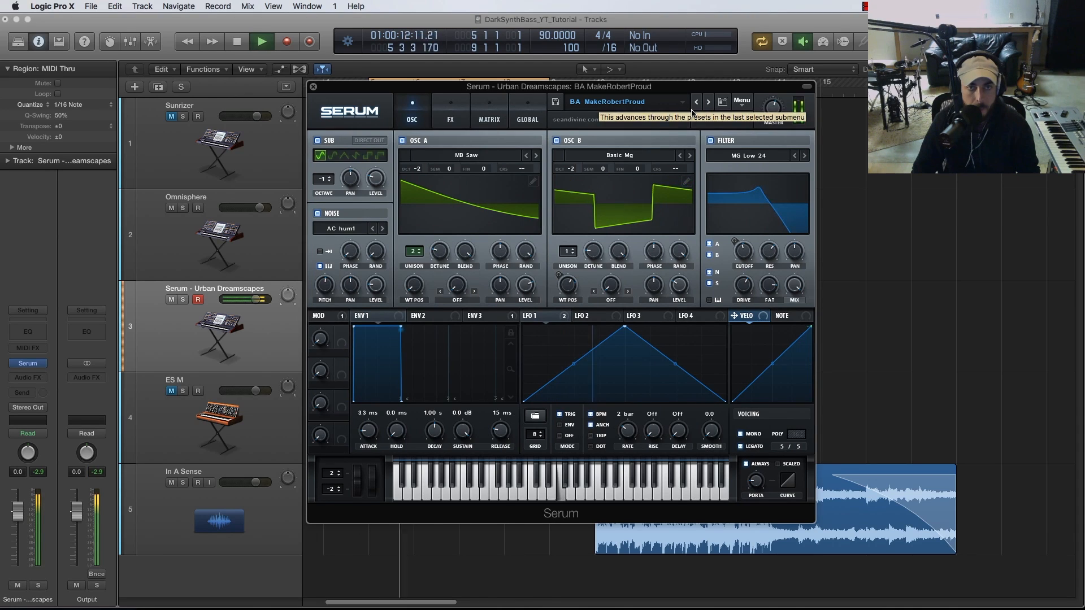
key("space")
left_click(622, 101)
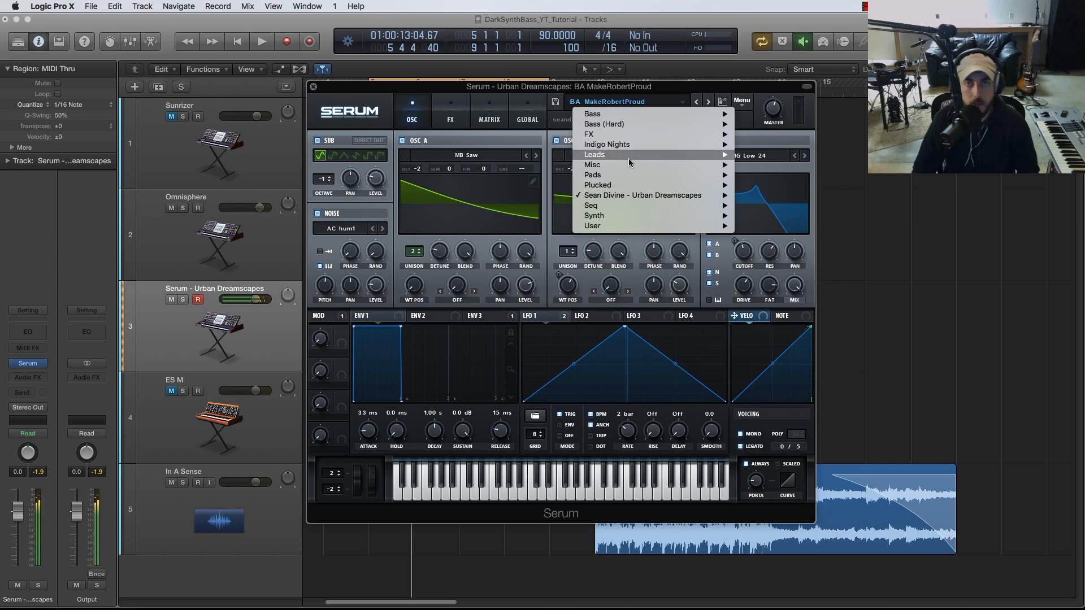
mouse_move(639, 195)
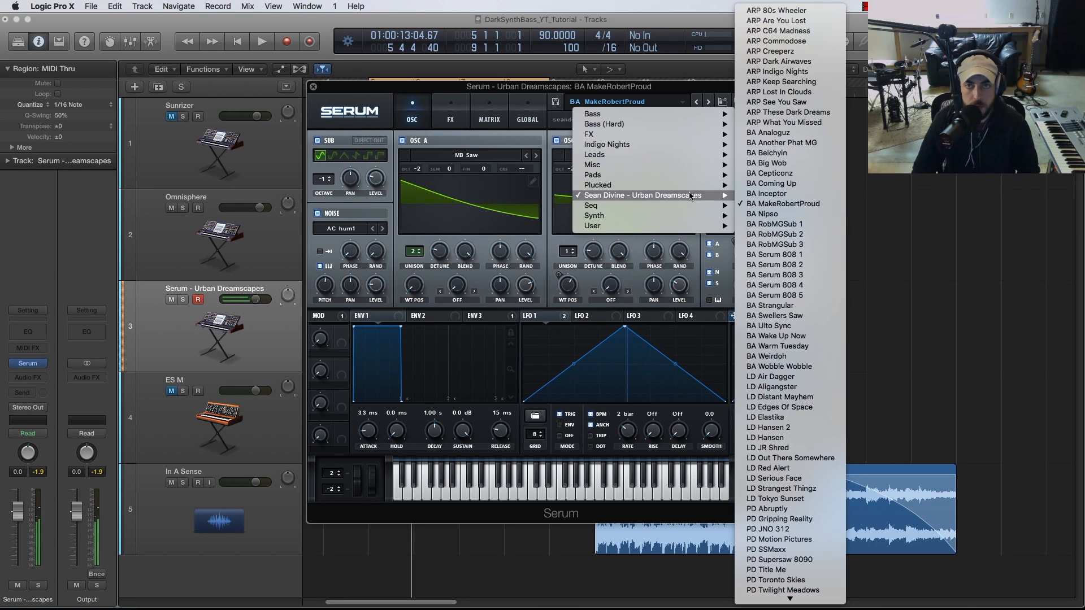
left_click(791, 244)
With Serum muted and the ES M track selected and unmuted, open the ES M plug-in and reposition its window
key("space")
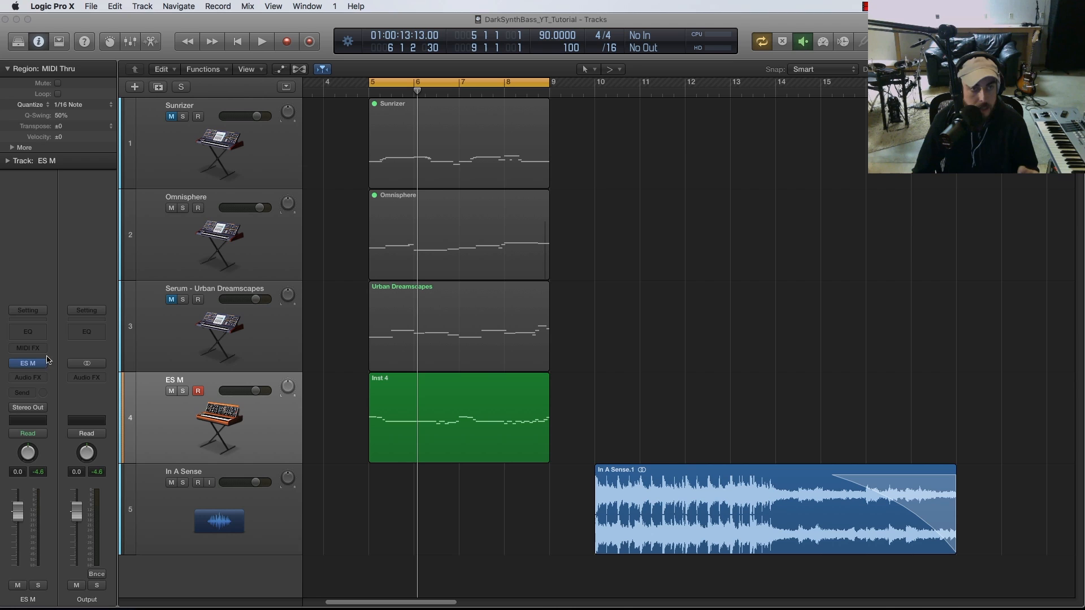
left_click(30, 365)
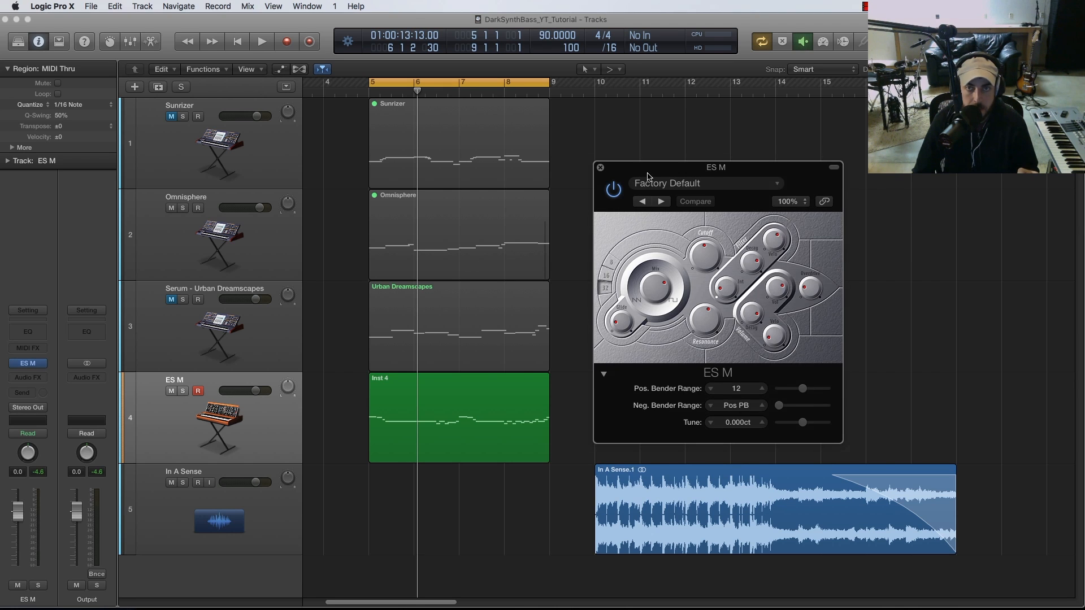
left_click_drag(647, 174, 639, 168)
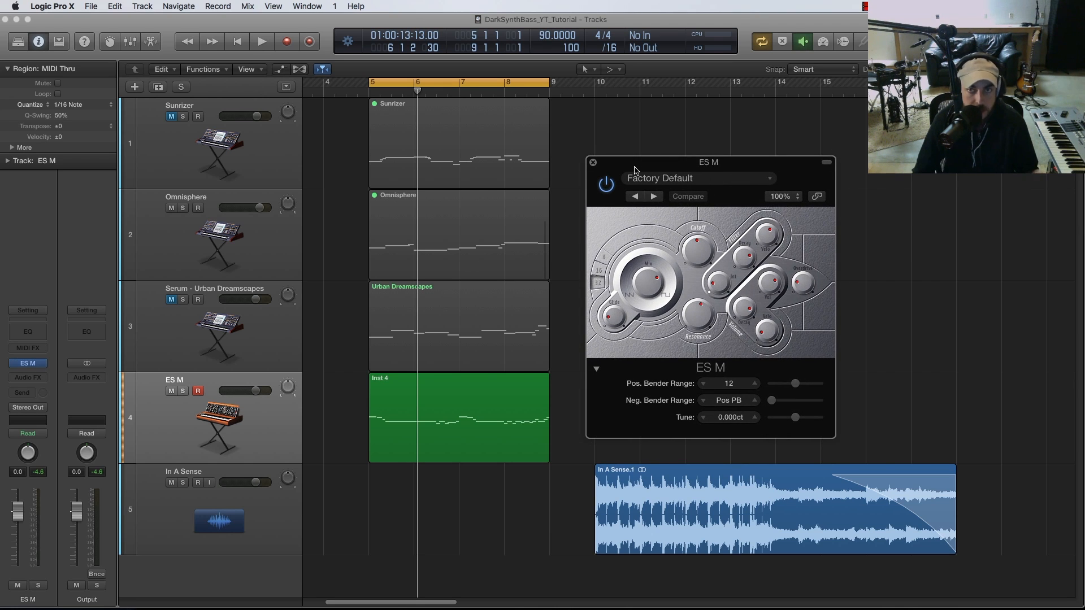
Collapse the ES M's extended parameters, recall its default setting and shift the plug-in window slightly
left_click(596, 370)
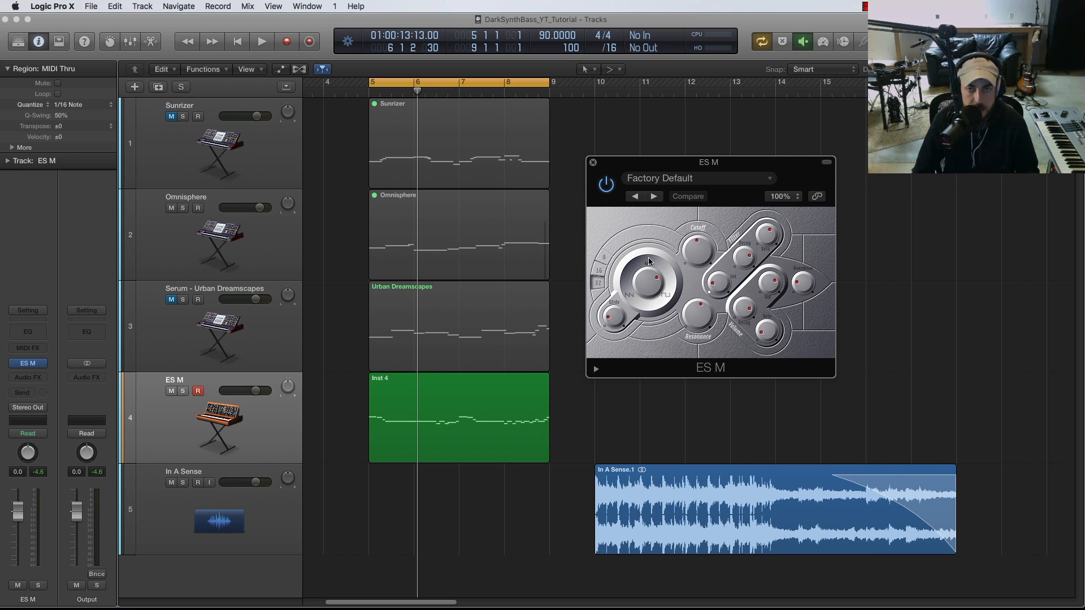
left_click(712, 182)
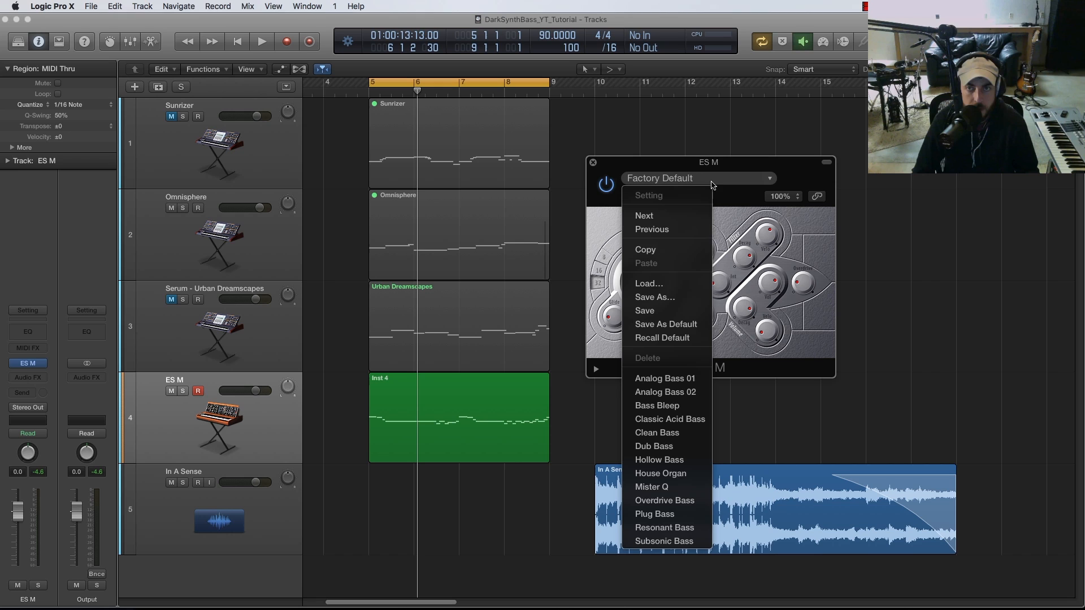
left_click(667, 339)
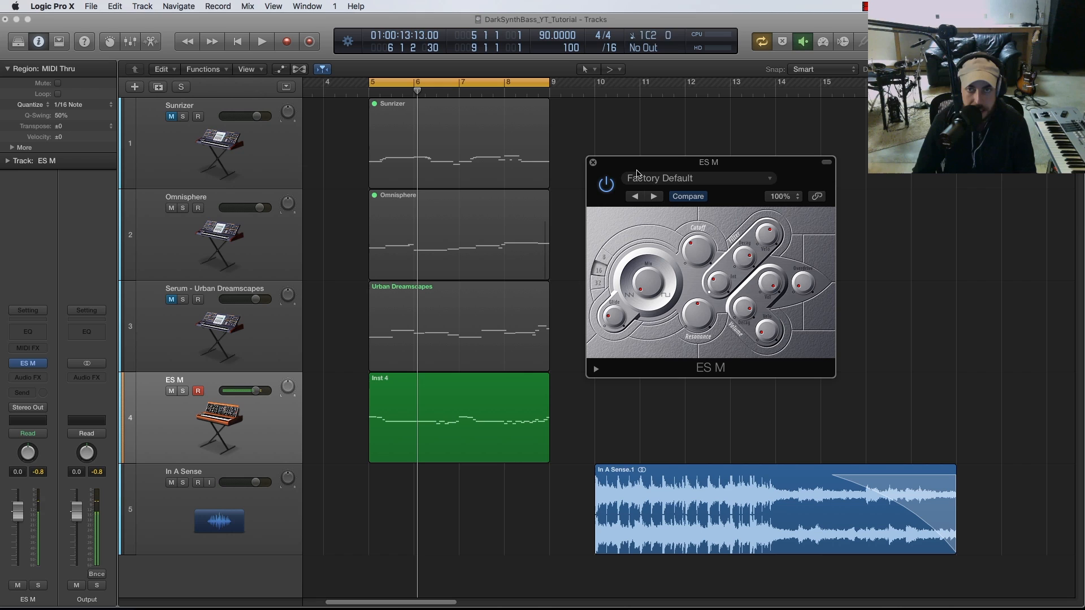
left_click_drag(637, 163, 634, 164)
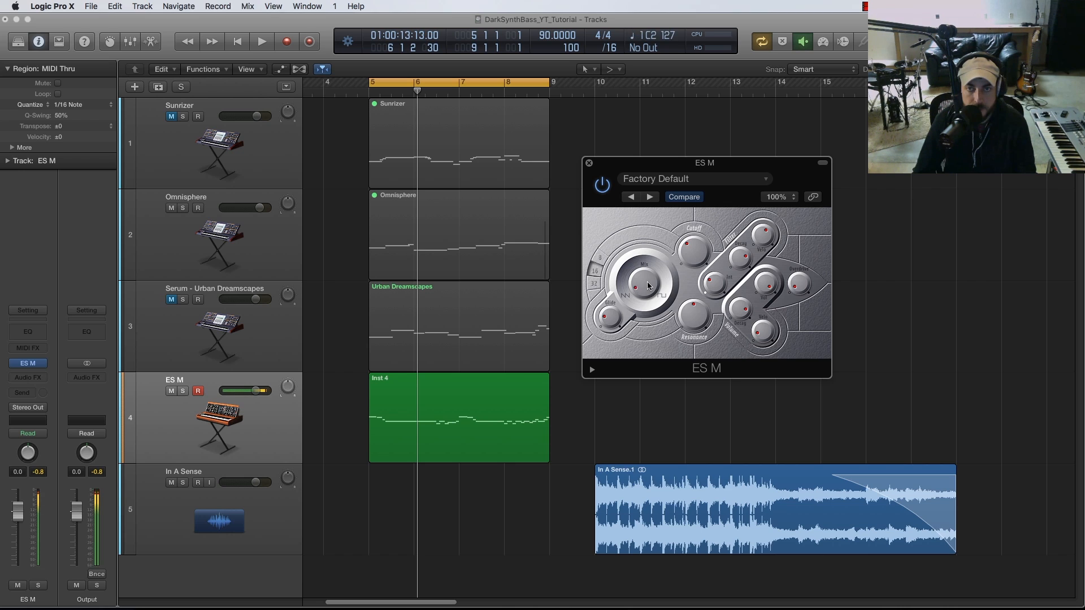
Raise the ES M's waveform mix past halfway, set the octave to 32 and fine-tune the low cutoff while auditioning the bass
left_click_drag(656, 227, 668, 253)
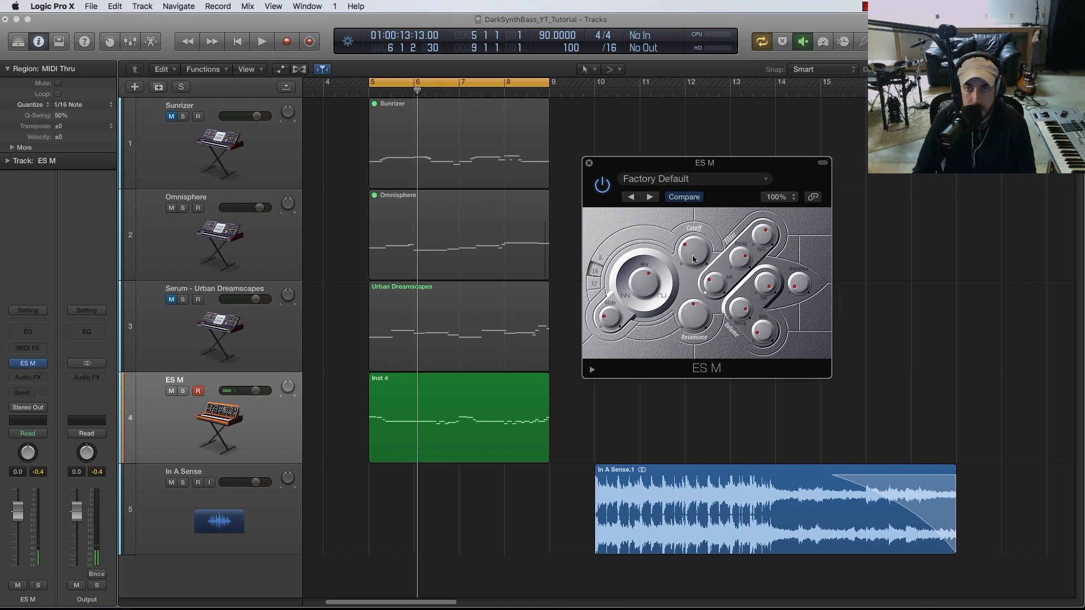
left_click_drag(694, 258, 691, 265)
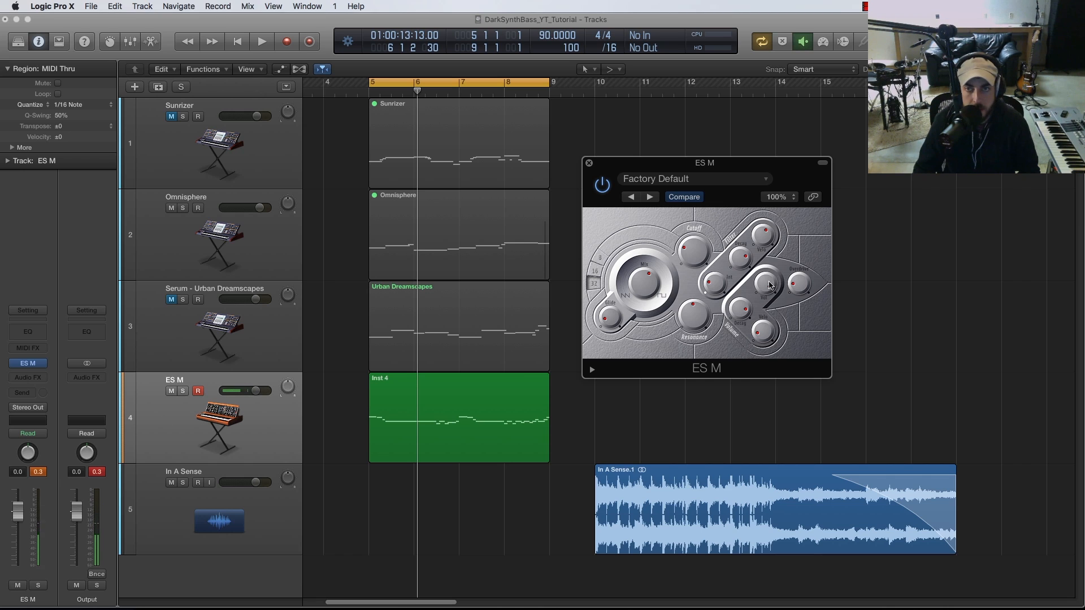
key("space")
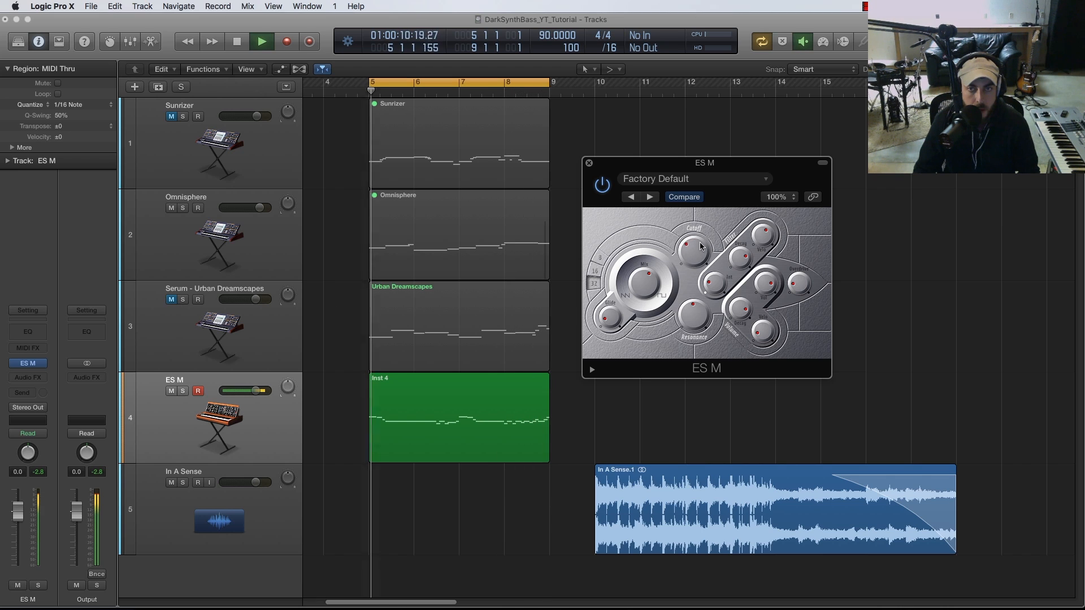
left_click_drag(699, 246, 698, 252)
key("space")
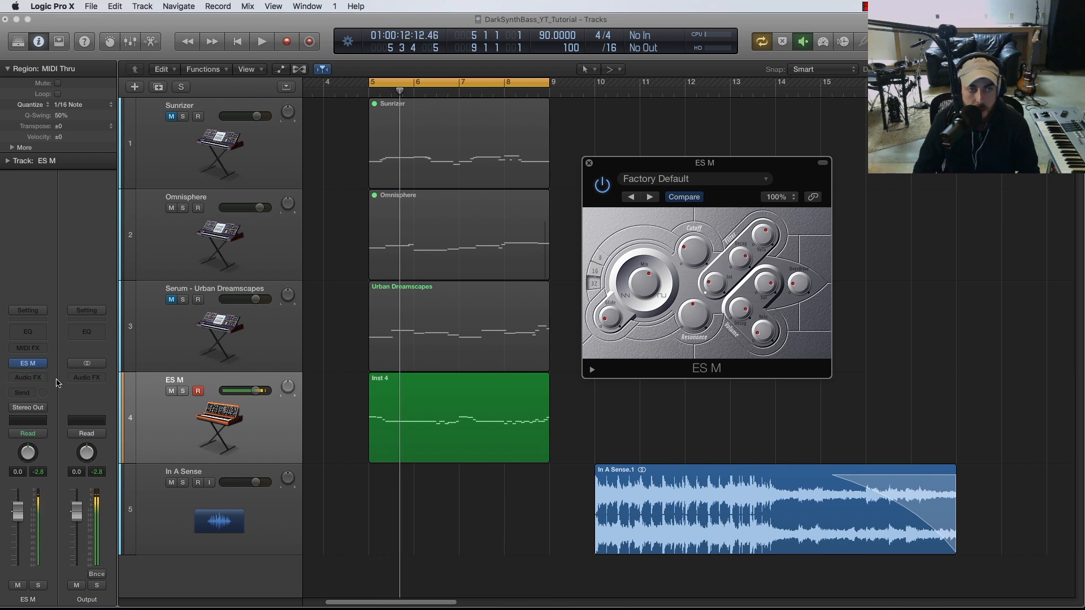
Insert the Soundtoys MicroShift as a Mono->Stereo effect on the ES M track and place both plug-in windows side by side
left_click(44, 377)
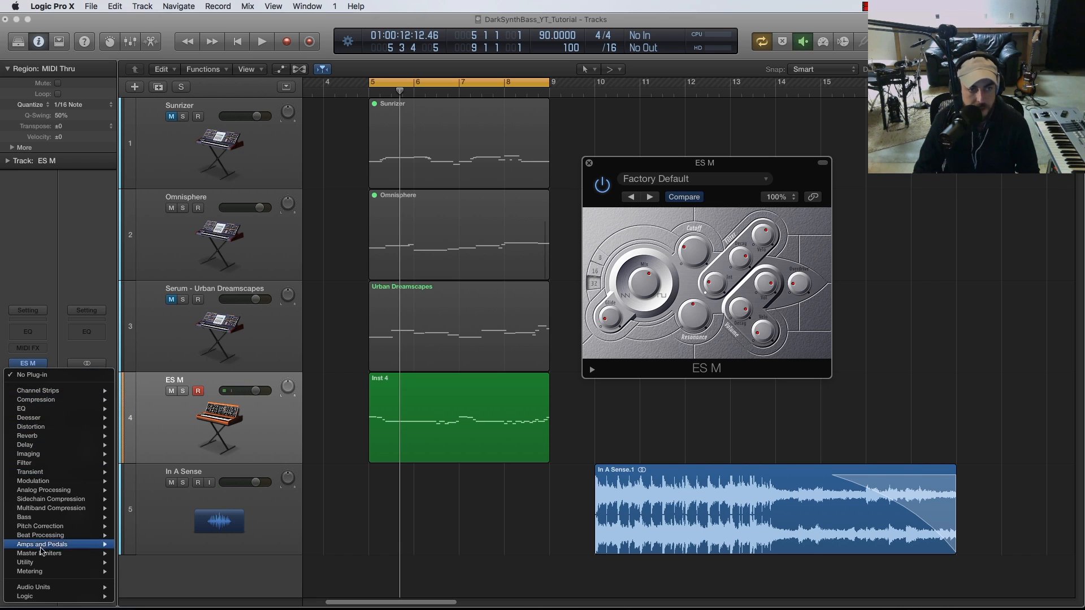
mouse_move(46, 590)
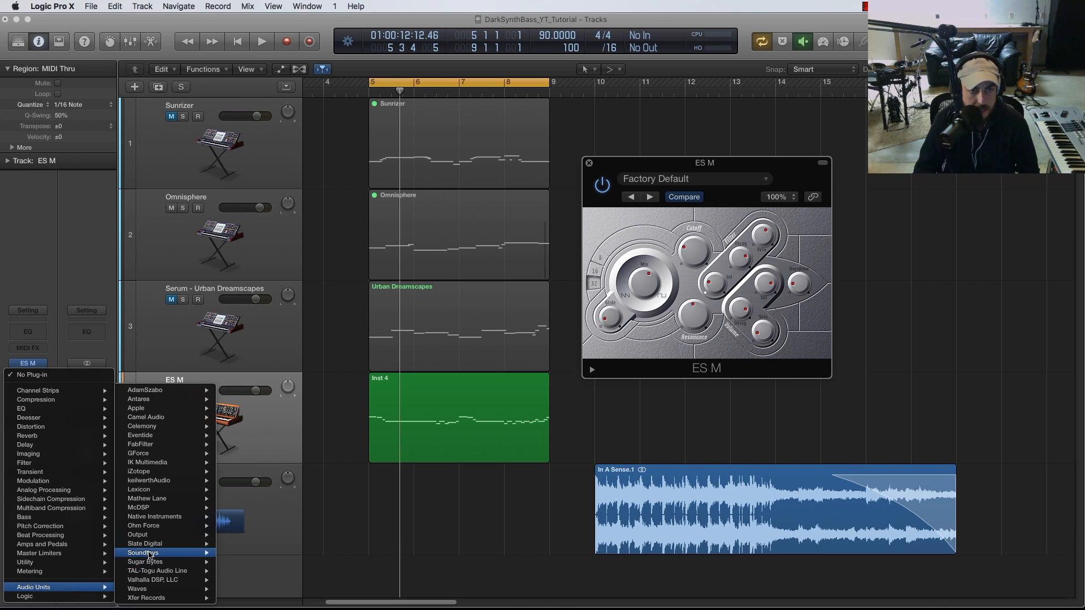
mouse_move(148, 552)
mouse_move(243, 546)
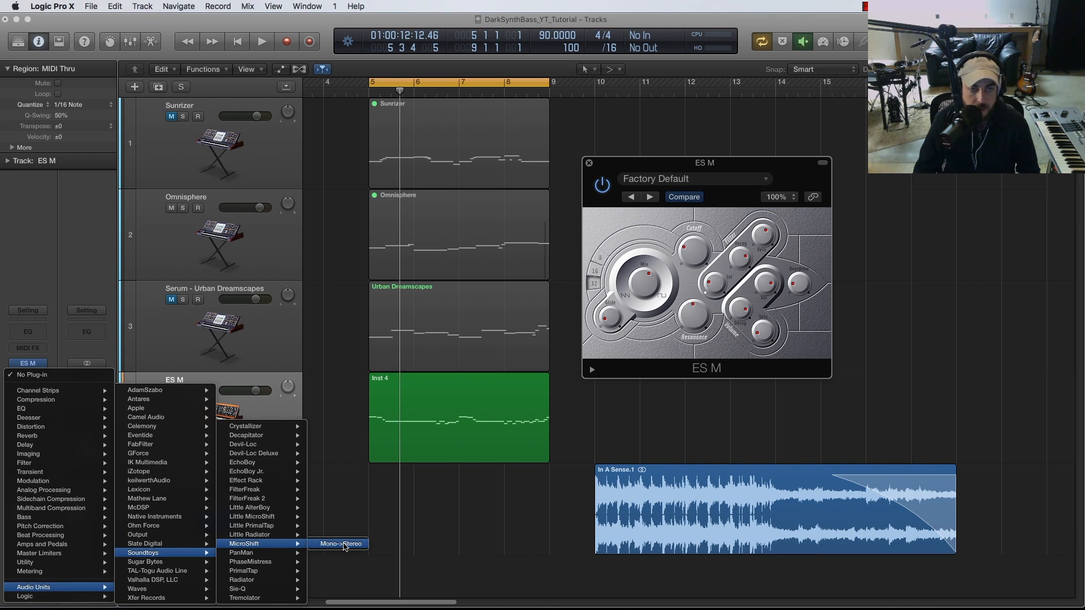
left_click(344, 544)
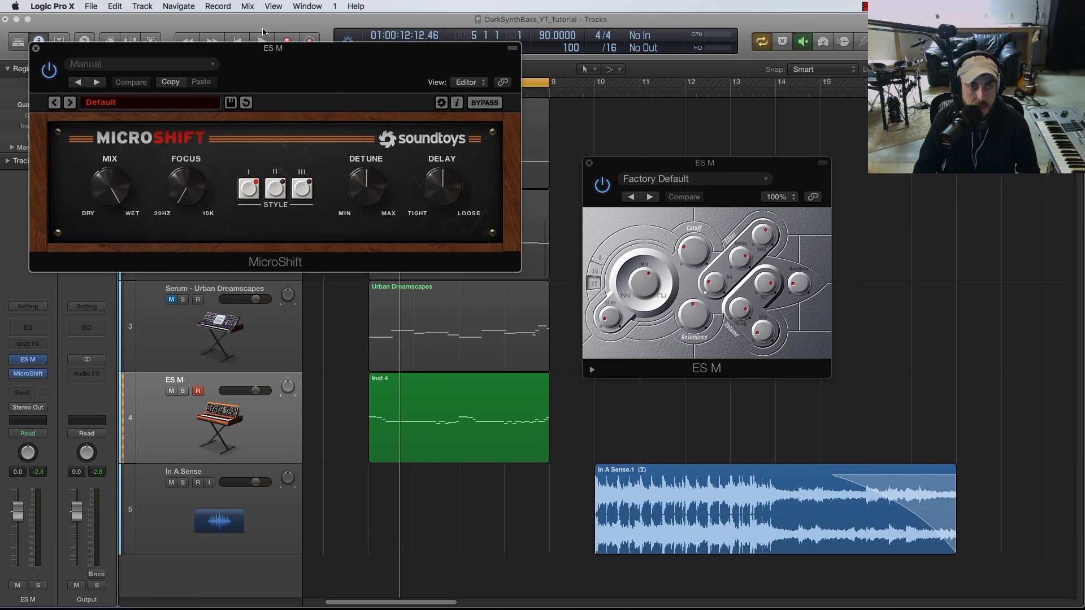
left_click_drag(249, 48, 311, 181)
left_click_drag(607, 162, 662, 182)
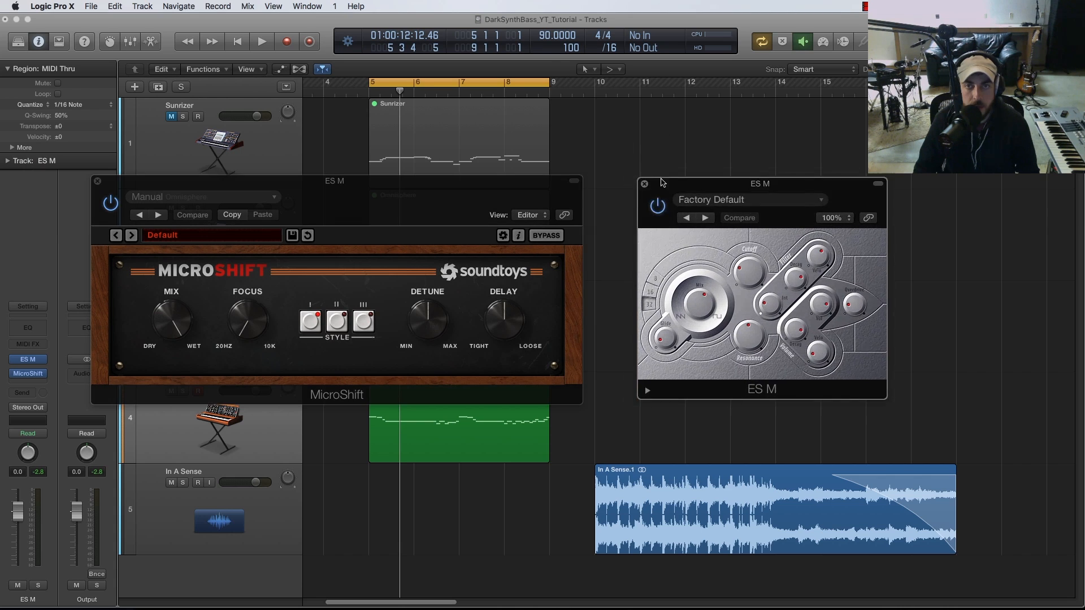
left_click_drag(525, 180, 560, 188)
Set MicroShift to Style II with its mix just below halfway, and adjust the ES M cutoff during playback
left_click_drag(209, 334, 203, 390)
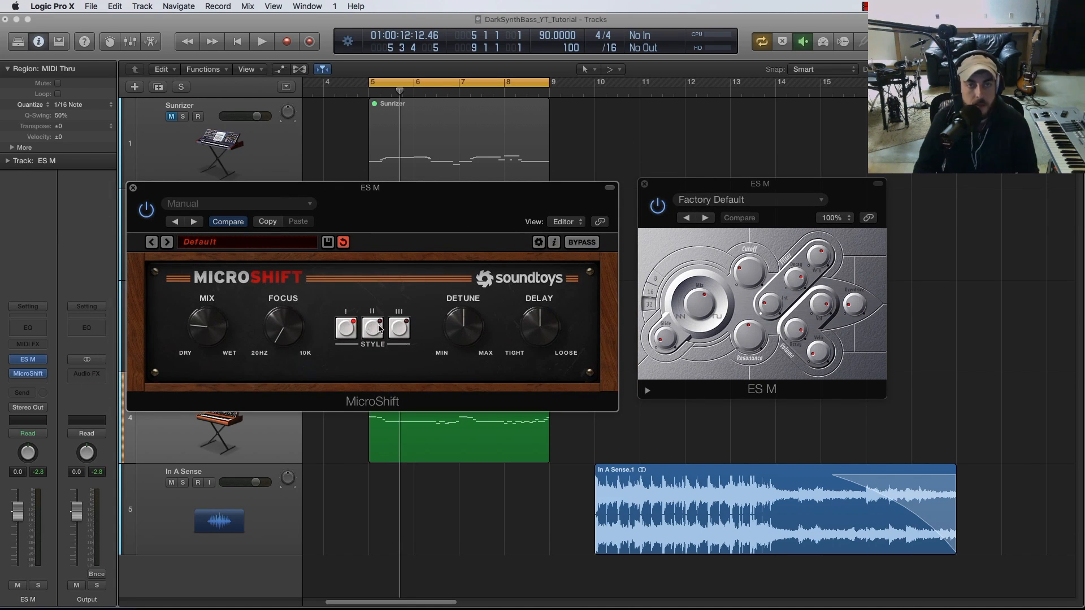
key("space")
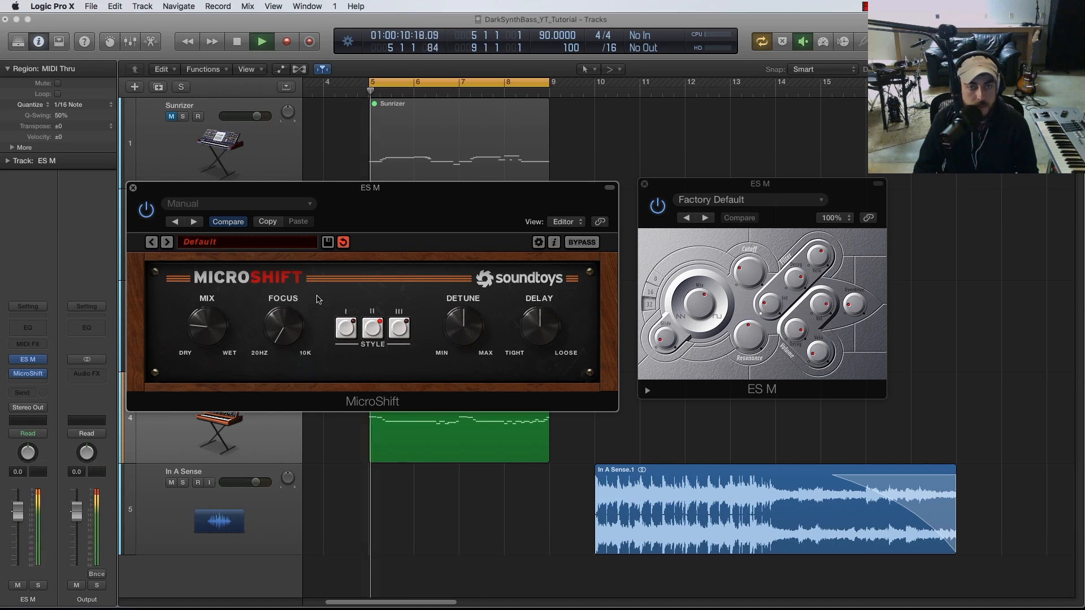
left_click_drag(214, 330, 215, 311)
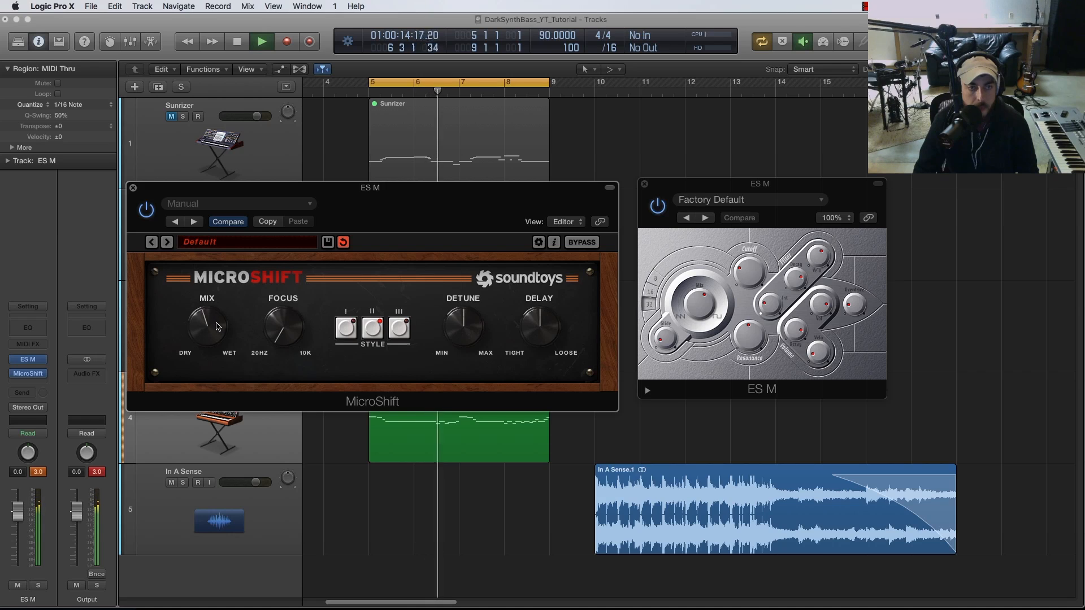
left_click(738, 271)
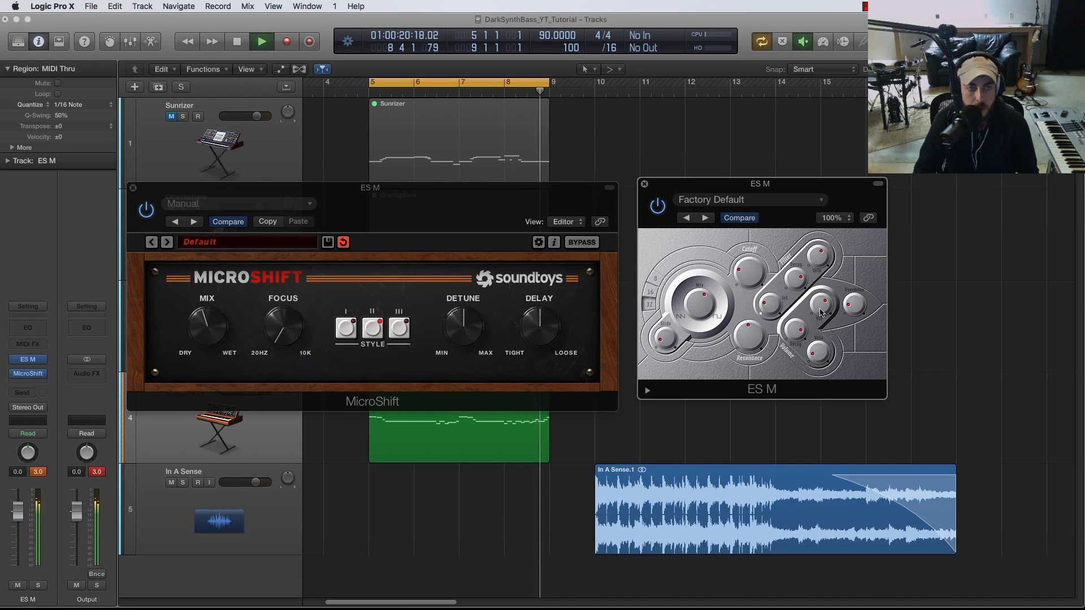
Lower MicroShift's detune toward the minimum, switch it to Style I and restart the loop to audition it
left_click(464, 331)
left_click_drag(463, 333, 463, 348)
key("space")
key("space")
Raise MicroShift's mix above halfway and set its focus slightly below halfway while replaying the loop
key("space")
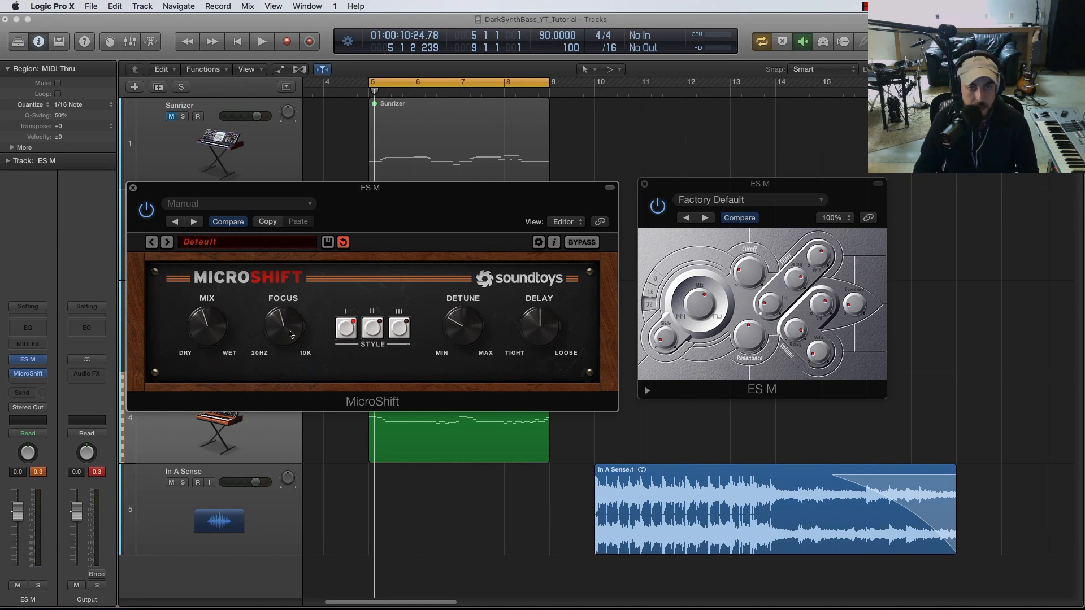
key("space")
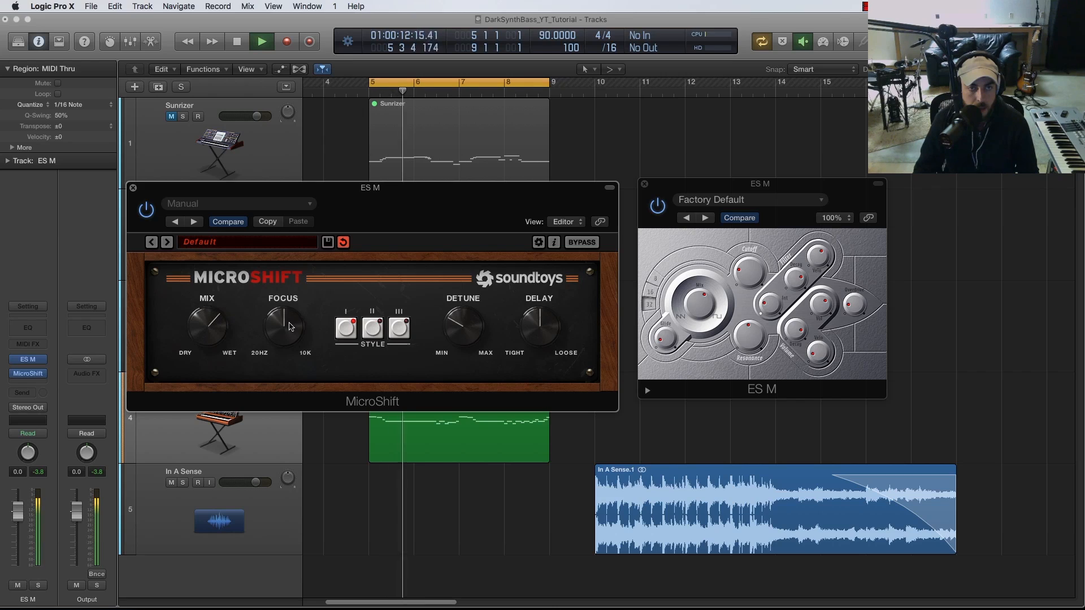
left_click_drag(290, 326, 289, 344)
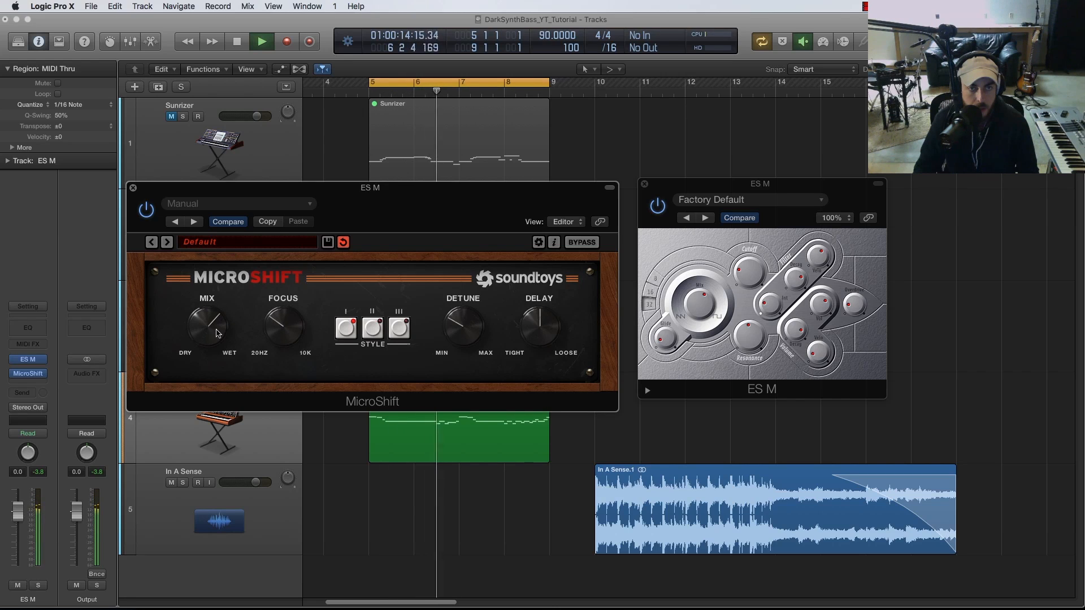
Fine-tune the ES M's cutoff against the MicroShift effect during playback and stop the loop
left_click(745, 269)
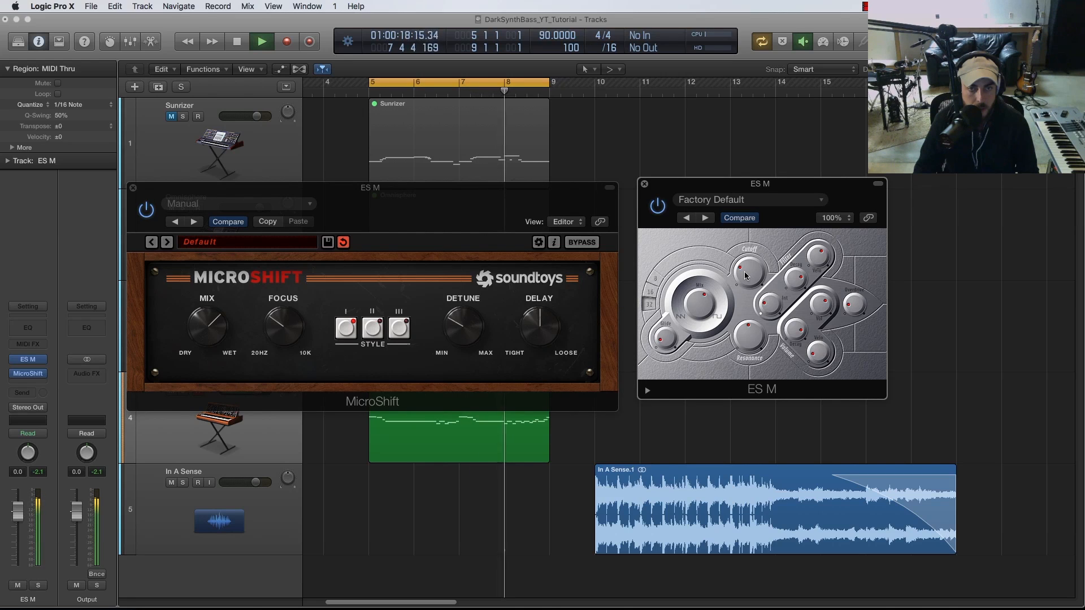
left_click_drag(744, 271, 744, 269)
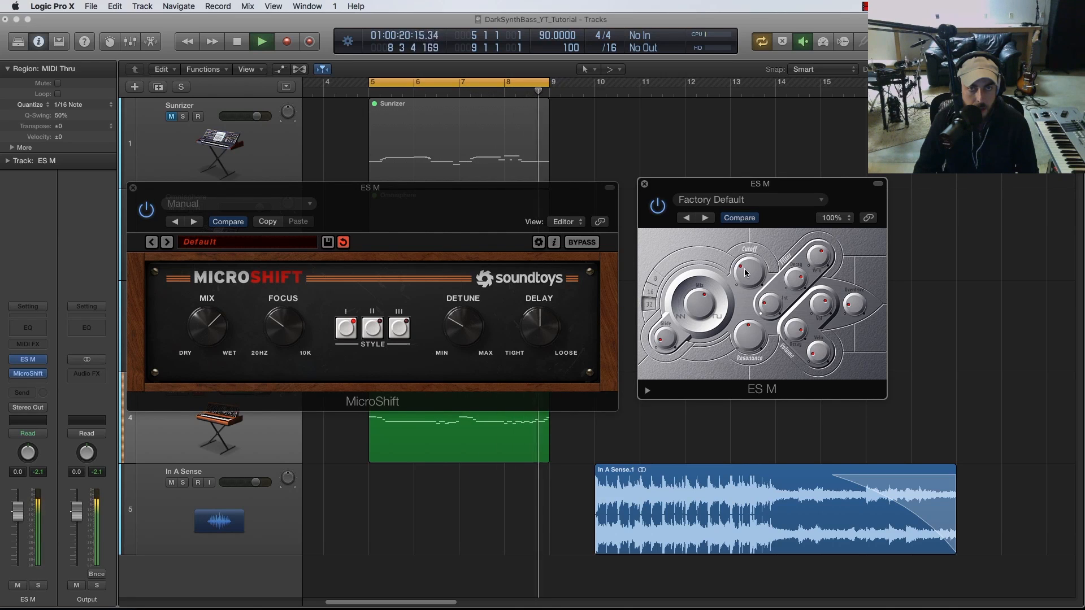
left_click_drag(744, 272, 744, 276)
key("space")
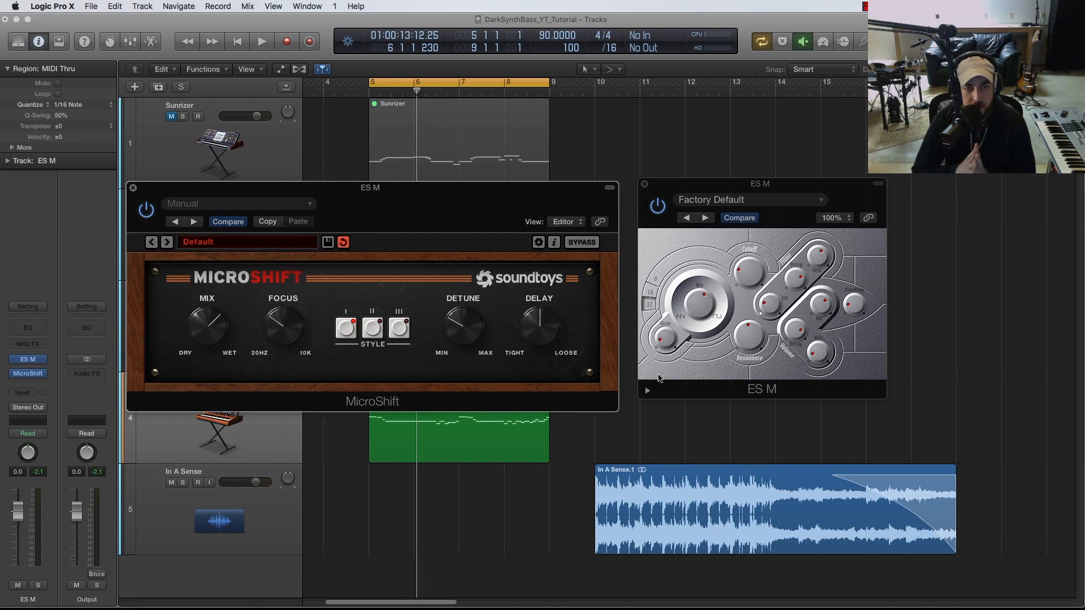